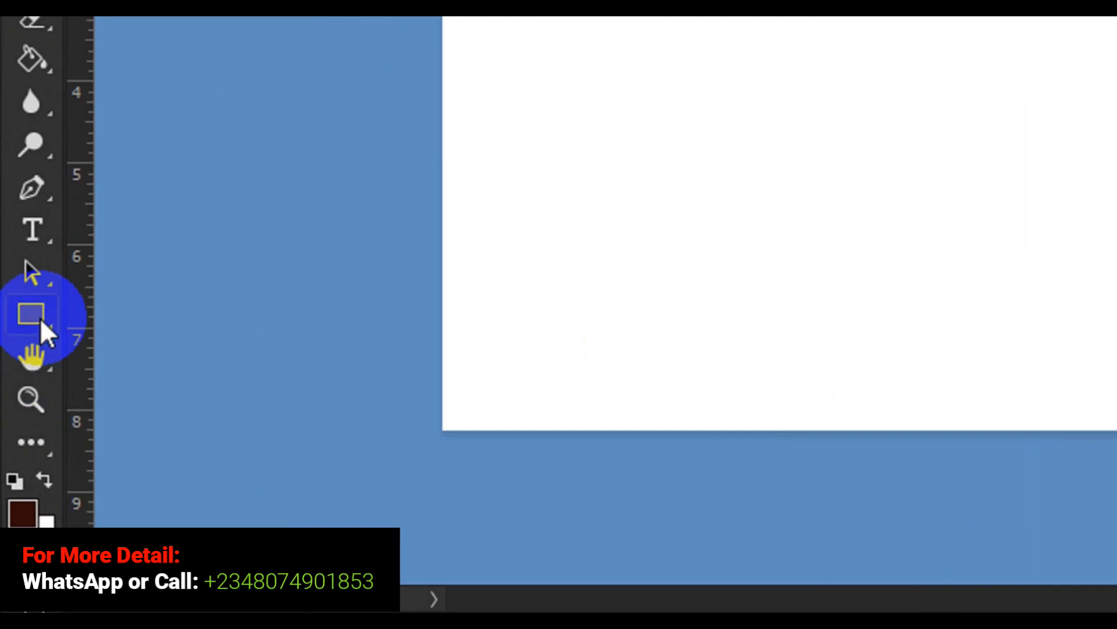
# - Draw a dark brown rectangle about 1368 by 570 px in the middle of the white canvas
pyautogui.moveTo(40, 316); pyautogui.dragTo(40, 317)
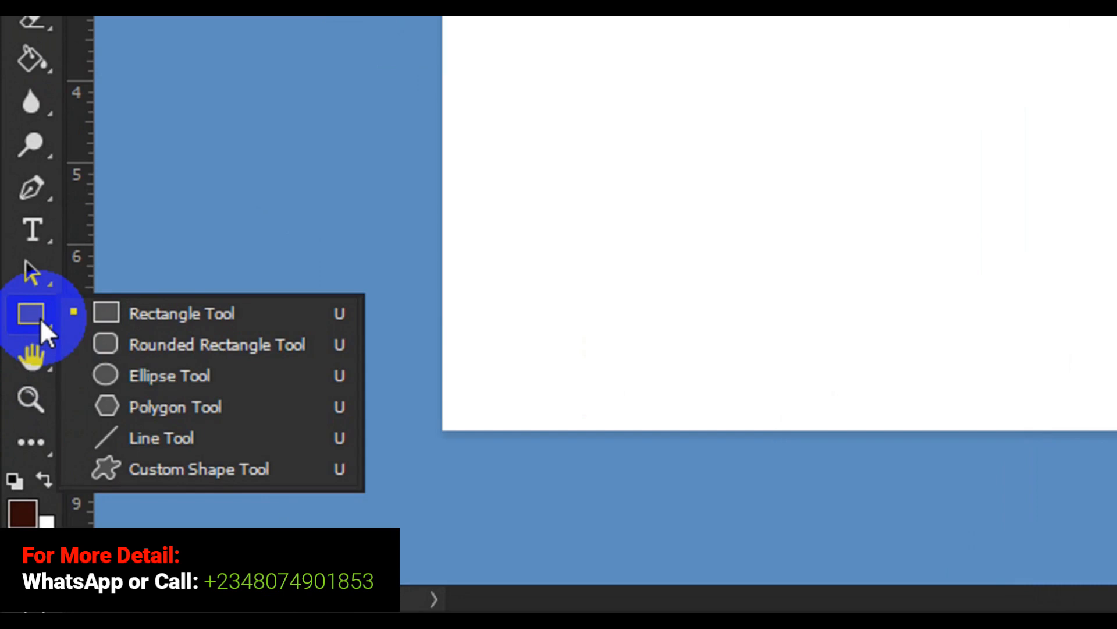
pyautogui.moveTo(41, 318); pyautogui.dragTo(160, 310)
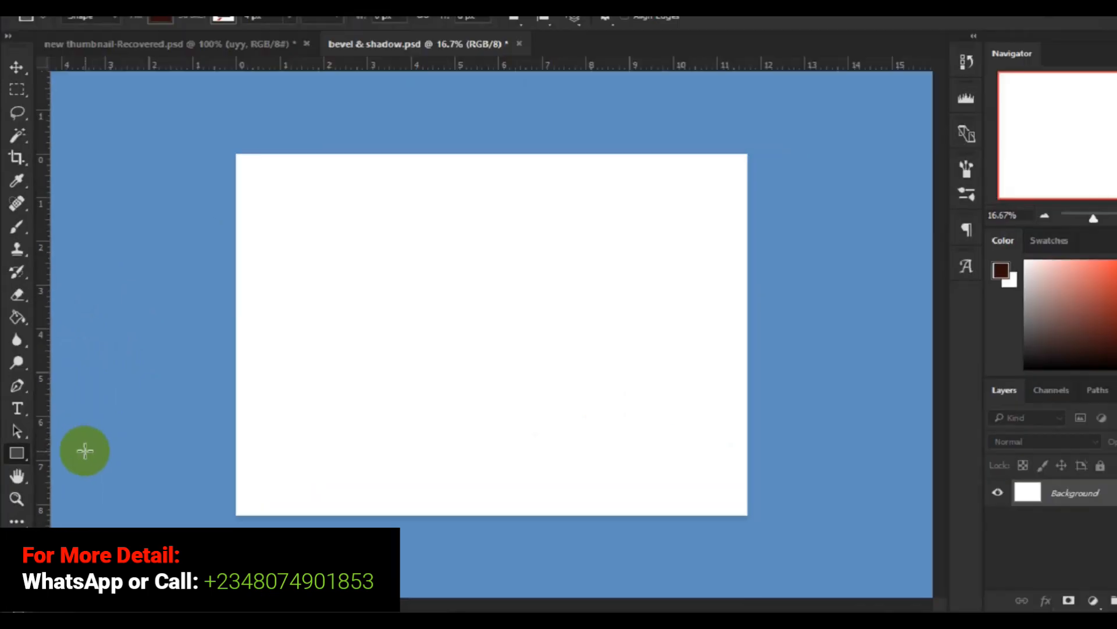
pyautogui.moveTo(377, 268); pyautogui.dragTo(541, 368)
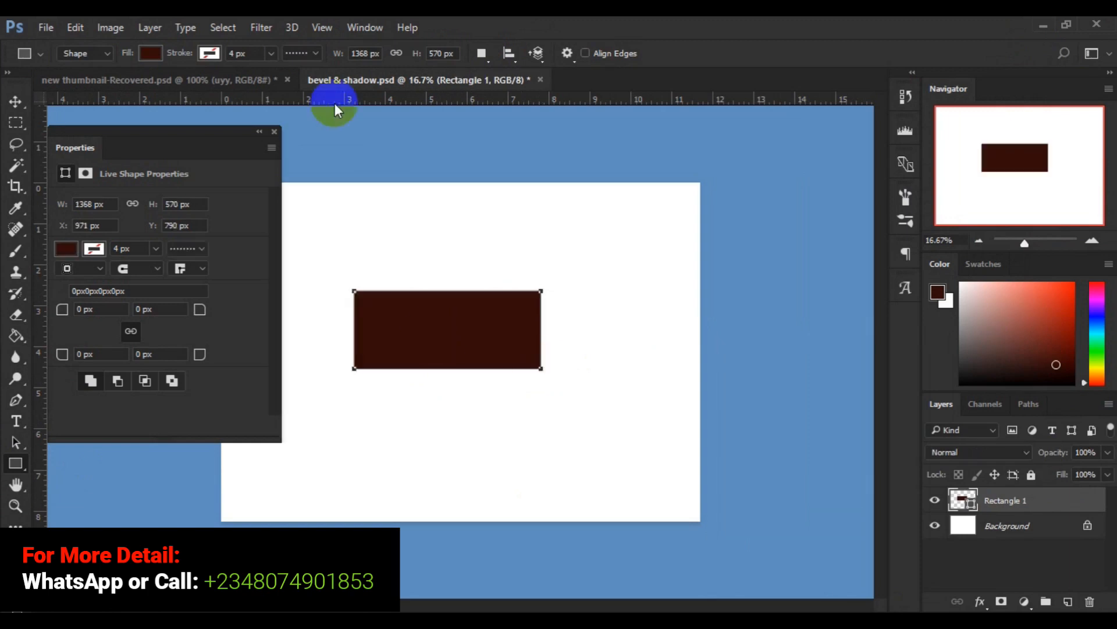
pyautogui.click(276, 132)
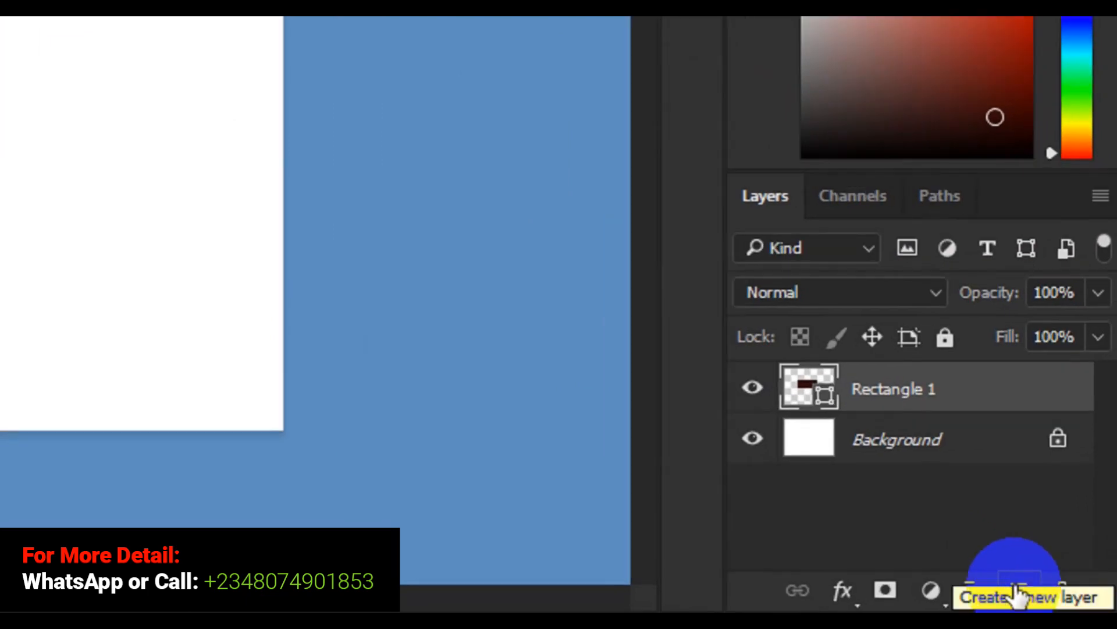
# - Add a new layer and set a red fill for the Rounded Rectangle tool
pyautogui.click(1015, 586)
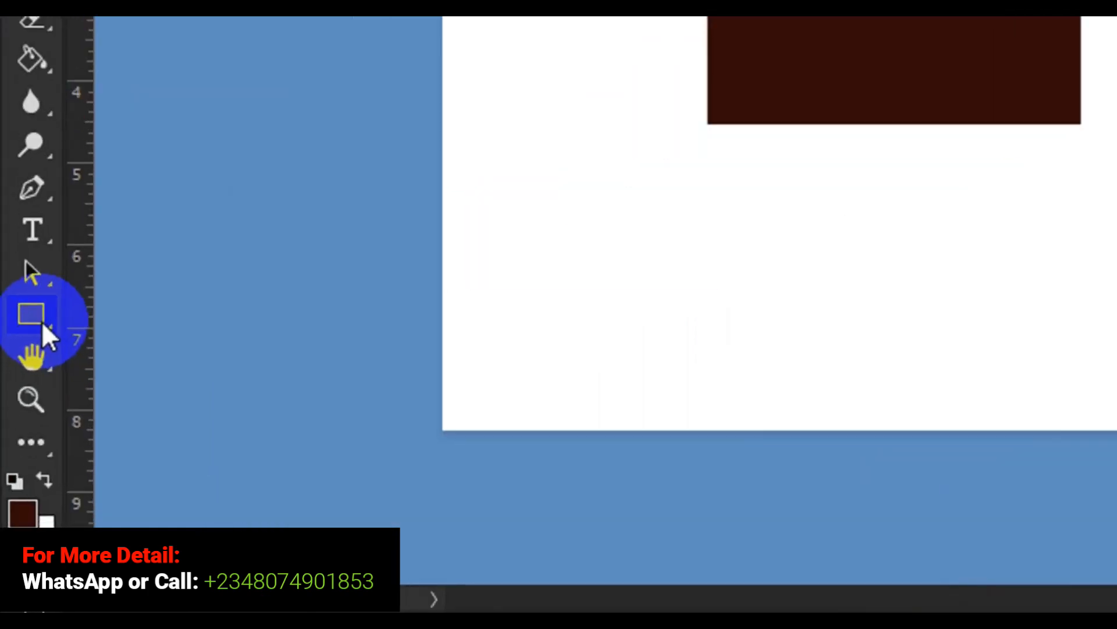
pyautogui.rightClick(22, 471)
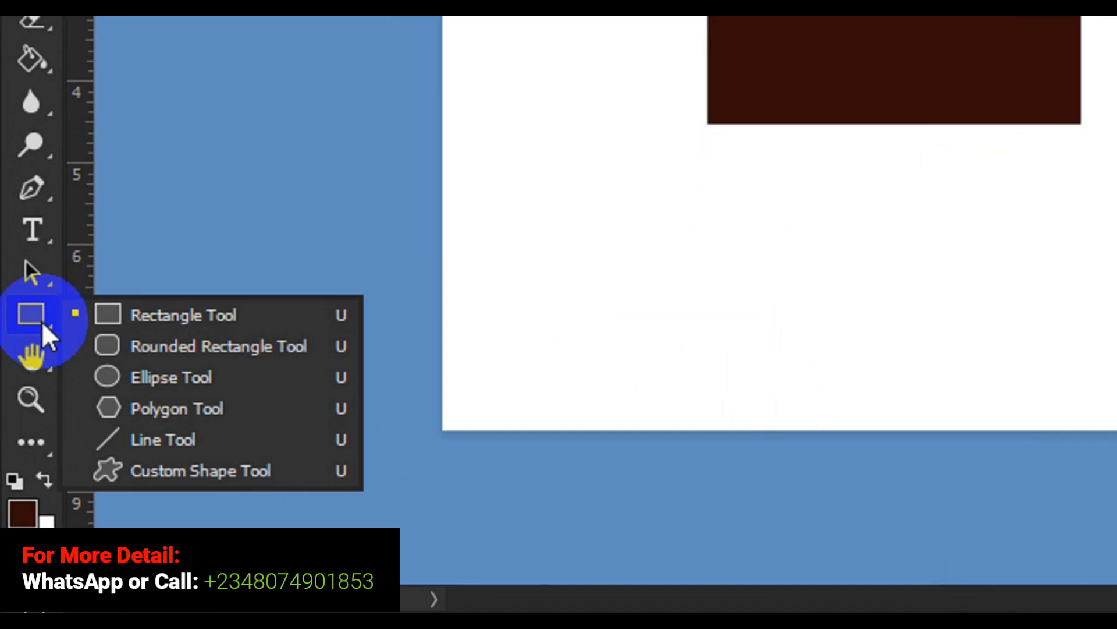
pyautogui.click(197, 347)
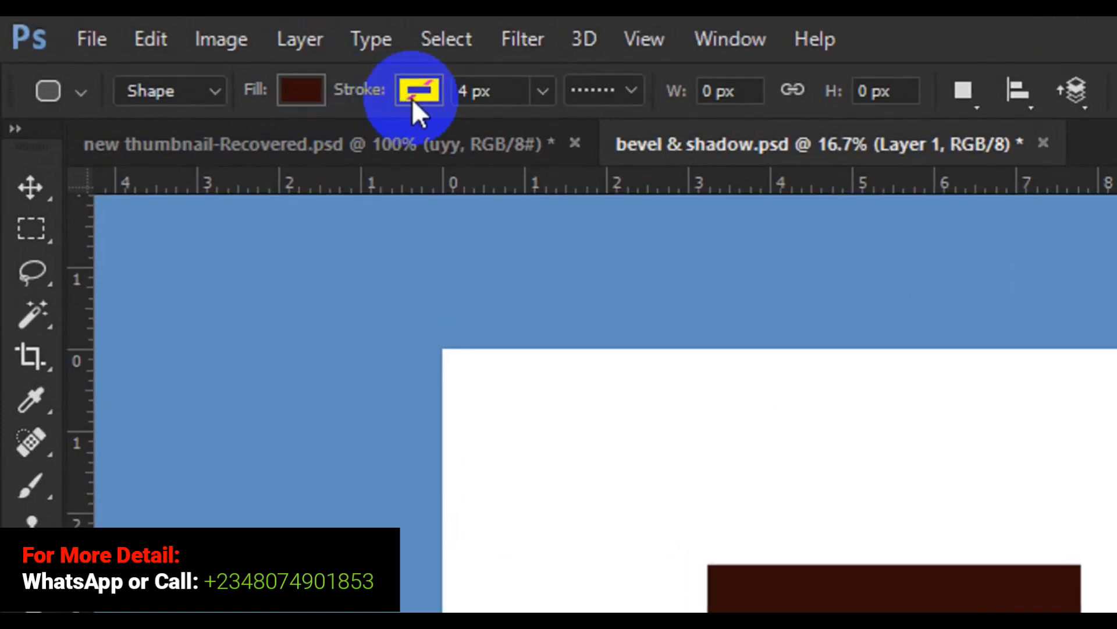
pyautogui.click(315, 98)
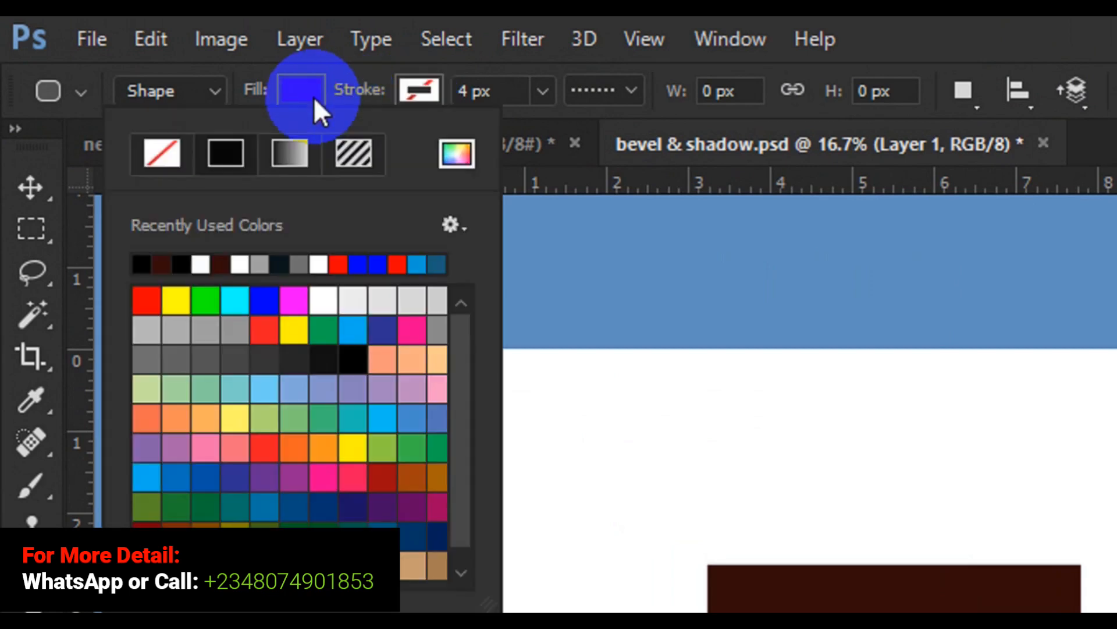
pyautogui.click(220, 265)
pyautogui.click(145, 300)
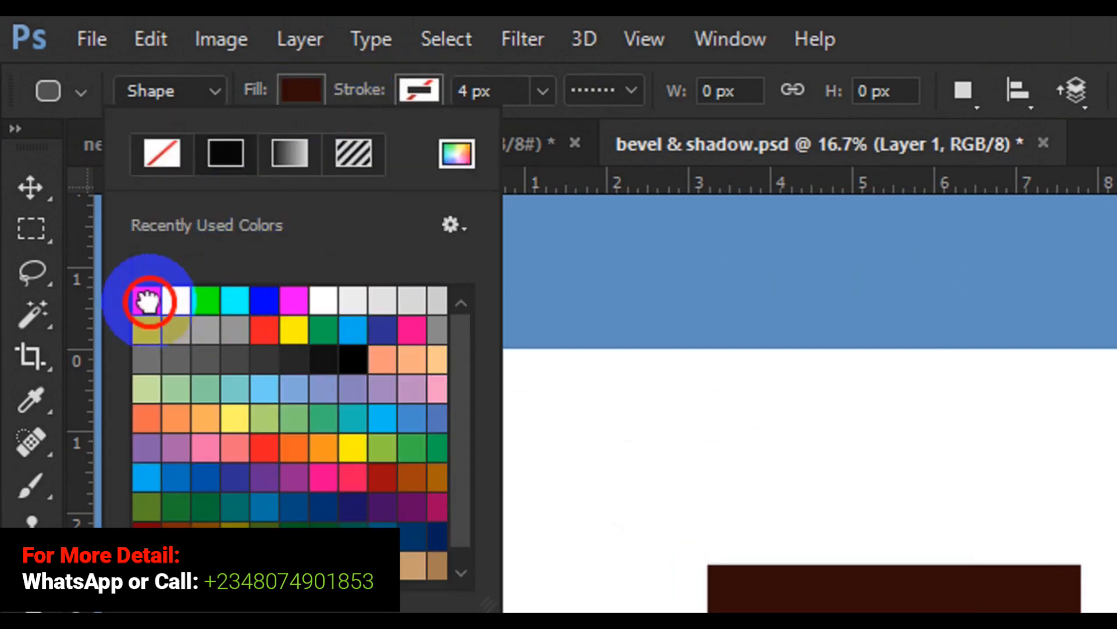
# - Draw a rounded rectangle about 1452 by 558 px below the brown rectangle, with a light blue 7.41 px stroke
pyautogui.click(433, 82)
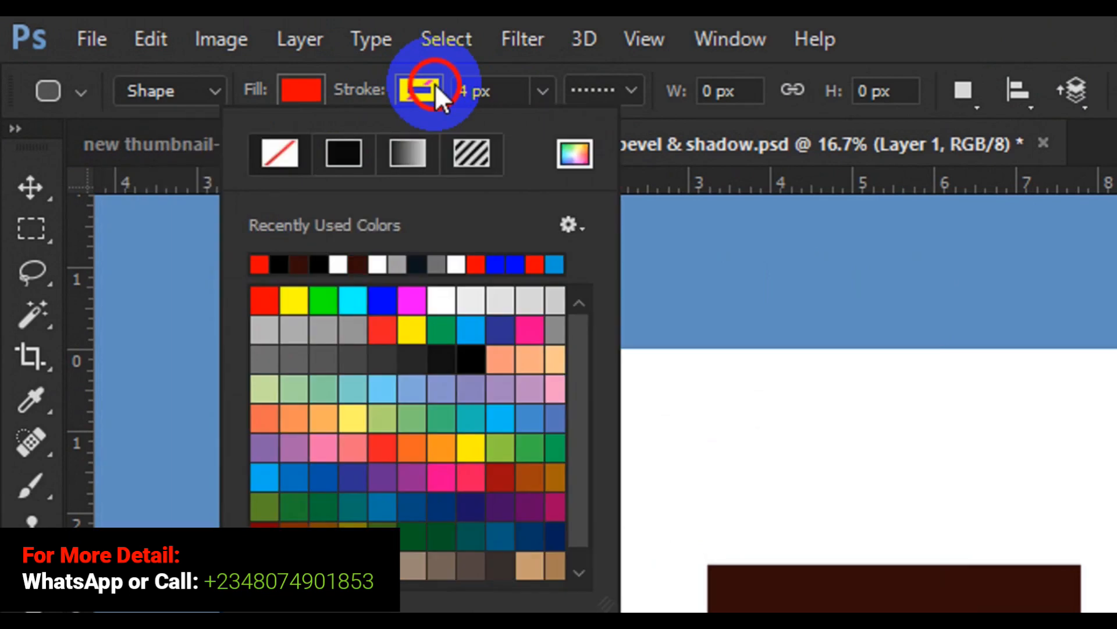
pyautogui.click(437, 88)
pyautogui.click(435, 86)
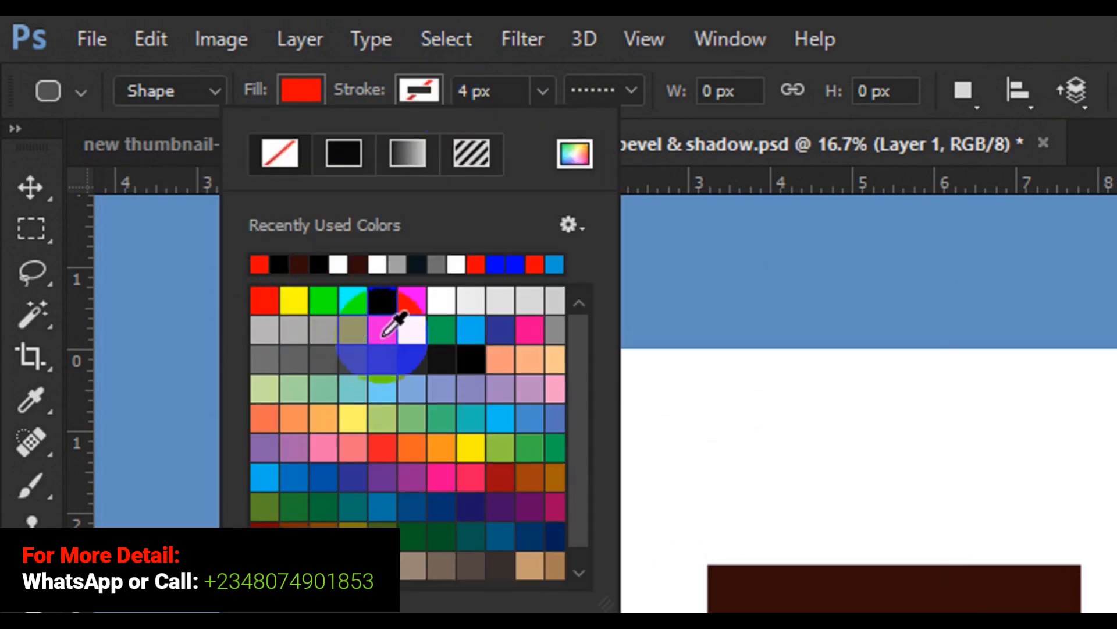
pyautogui.click(265, 476)
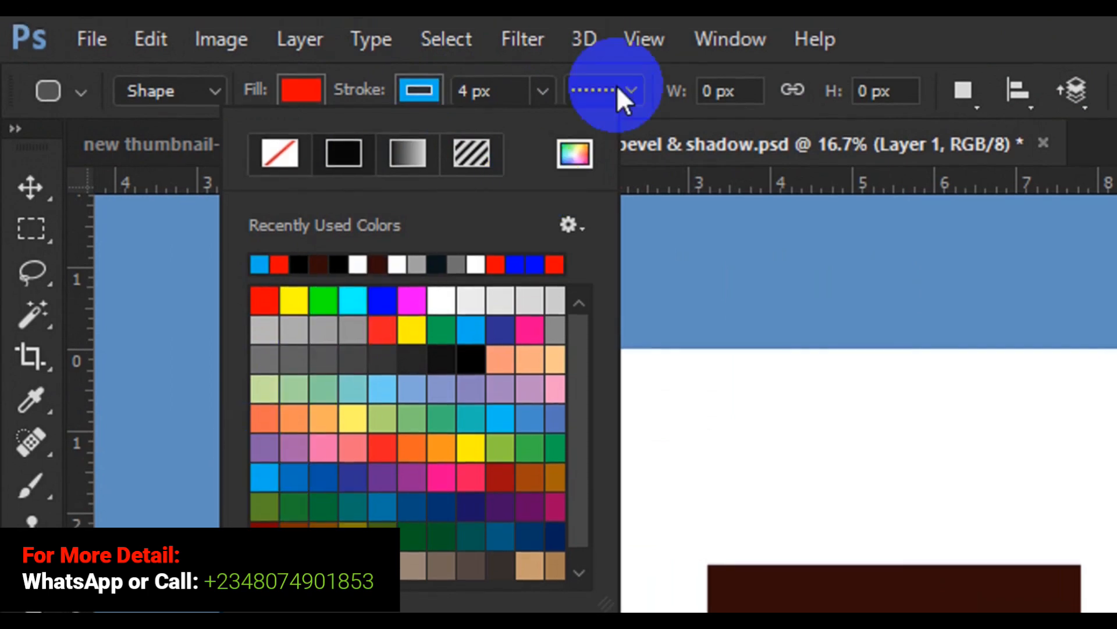
pyautogui.click(547, 89)
pyautogui.moveTo(545, 124); pyautogui.dragTo(544, 127)
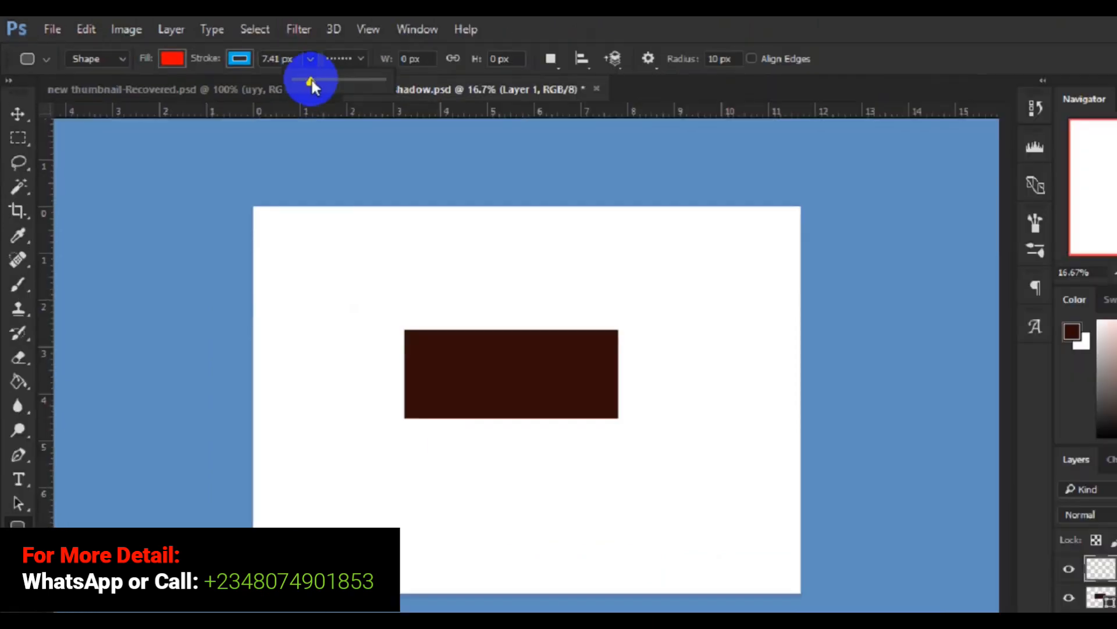
pyautogui.moveTo(310, 398)
pyautogui.mouseDown()
pyautogui.moveTo(387, 439)
pyautogui.moveTo(507, 463)
pyautogui.moveTo(507, 474)
pyautogui.mouseUp()
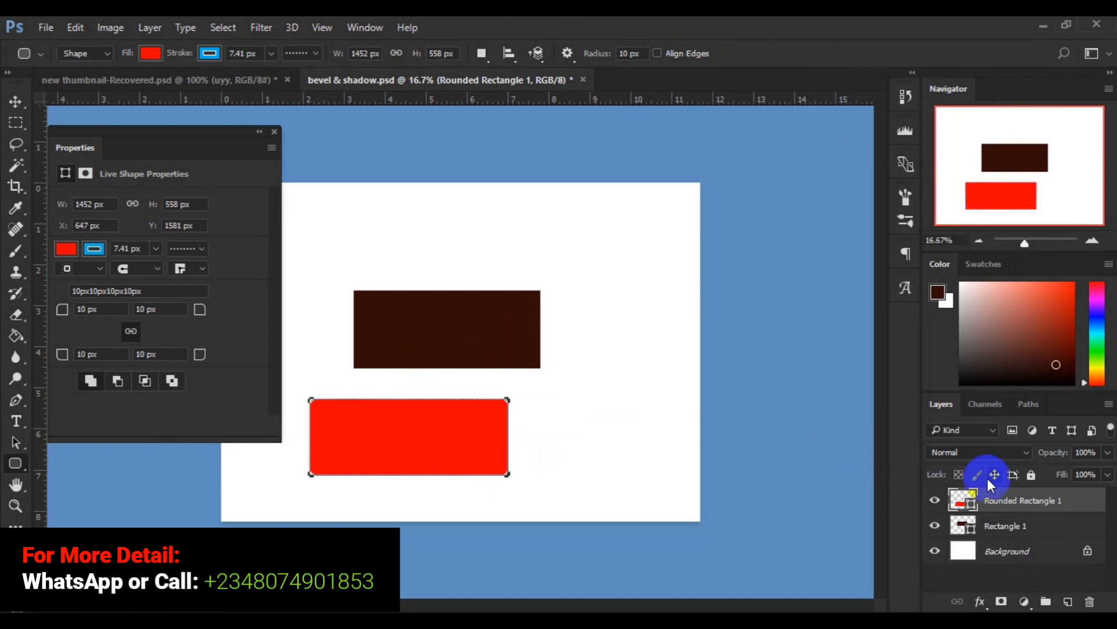
# - Set the red rounded rectangle's stroke width to 26.52 px and its stroke type to a solid line
pyautogui.click(998, 524)
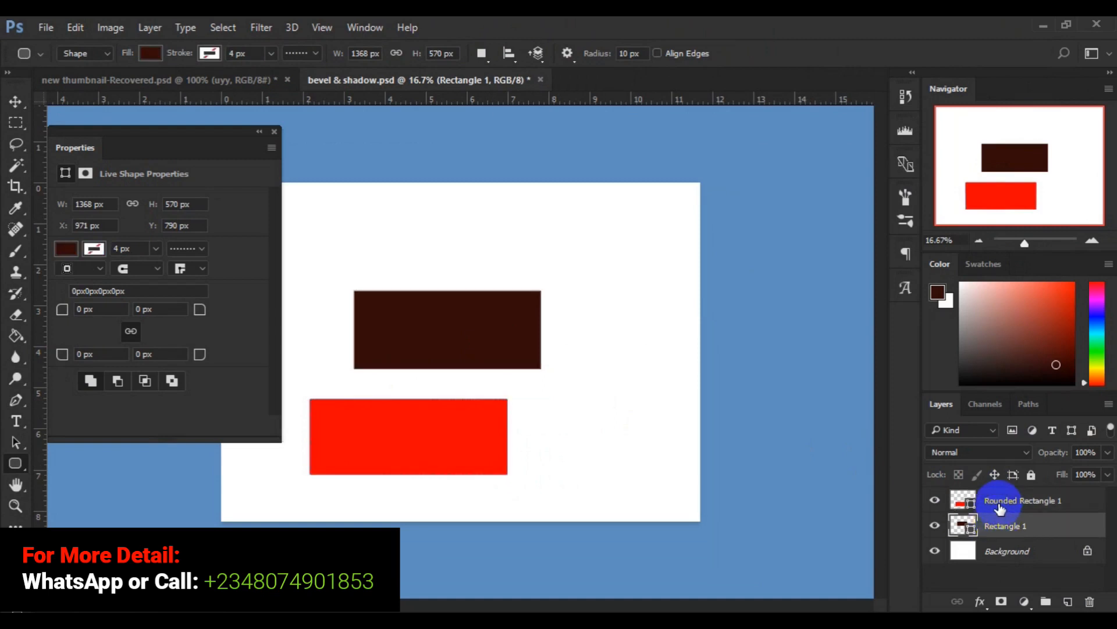
pyautogui.click(999, 504)
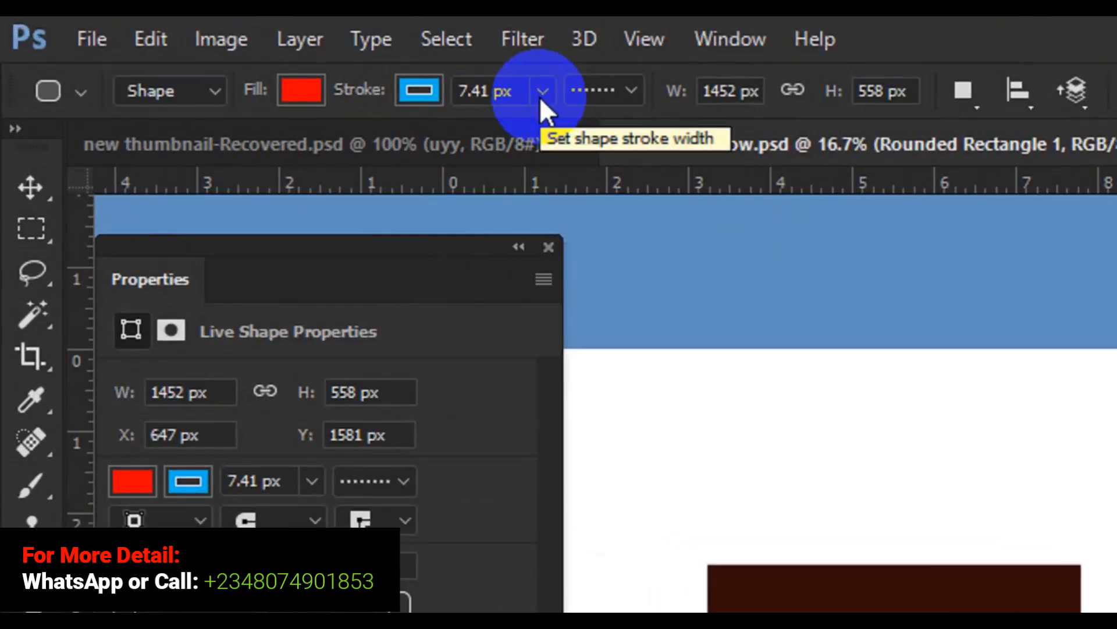
pyautogui.click(540, 98)
pyautogui.moveTo(541, 124); pyautogui.dragTo(554, 125)
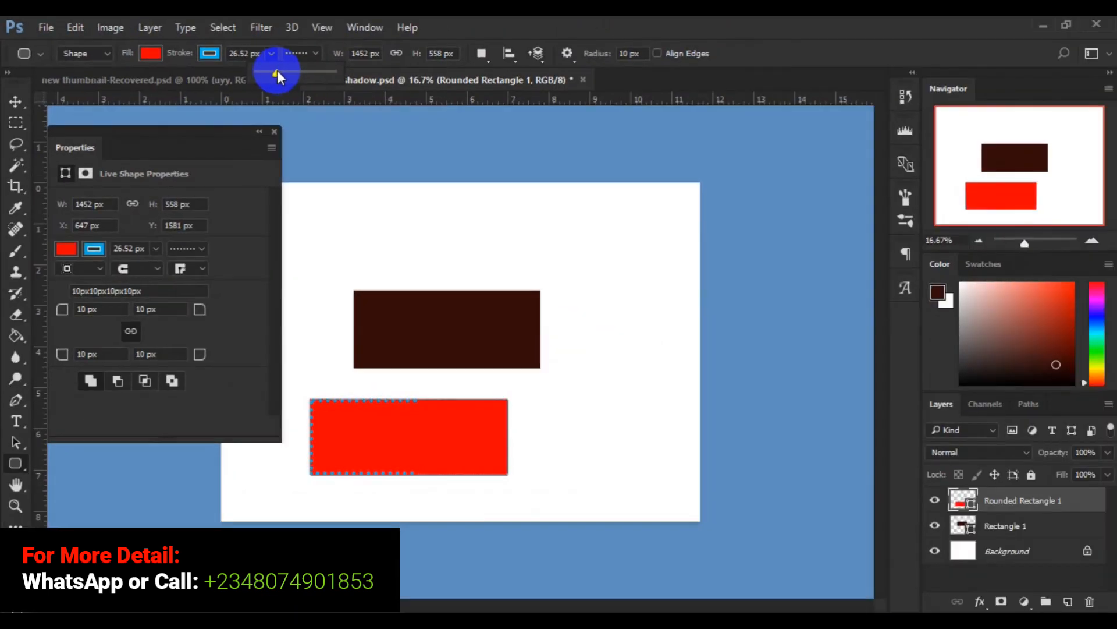
pyautogui.click(249, 54)
pyautogui.moveTo(249, 55); pyautogui.dragTo(230, 54)
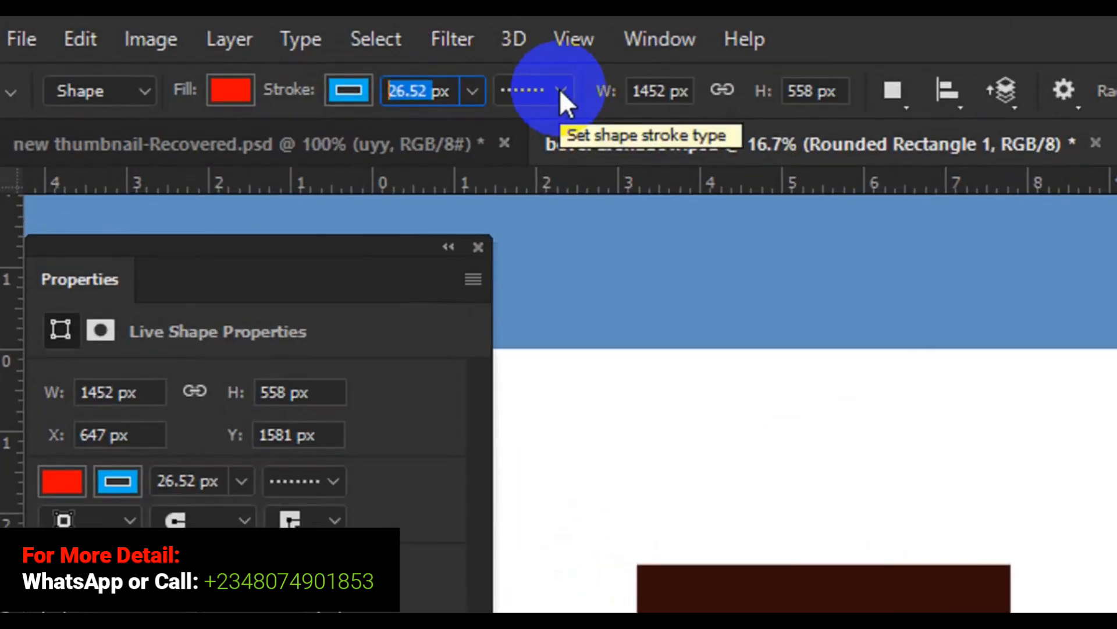
pyautogui.click(560, 89)
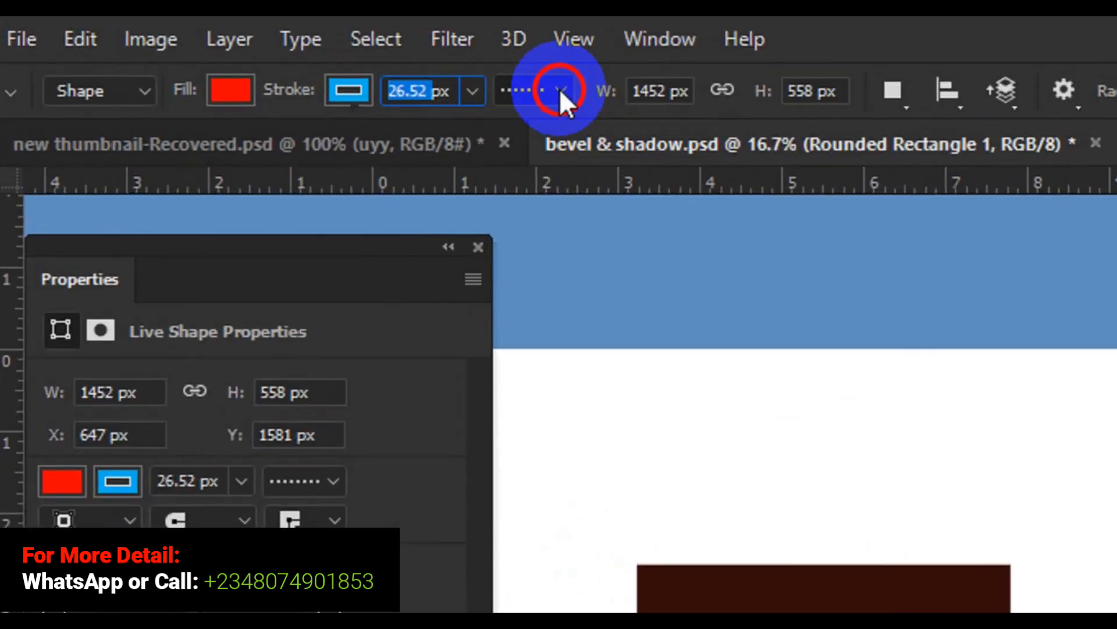
pyautogui.click(476, 198)
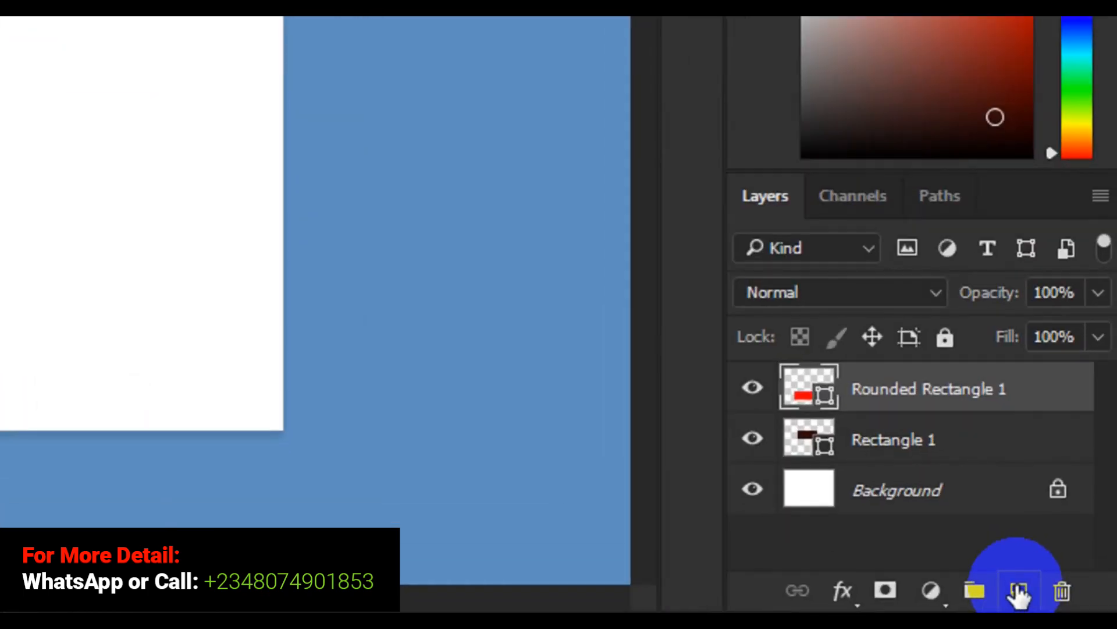
# - Add a new layer and draw a plain rectangle about 769 by 475 px above the brown rectangle
pyautogui.click(1018, 591)
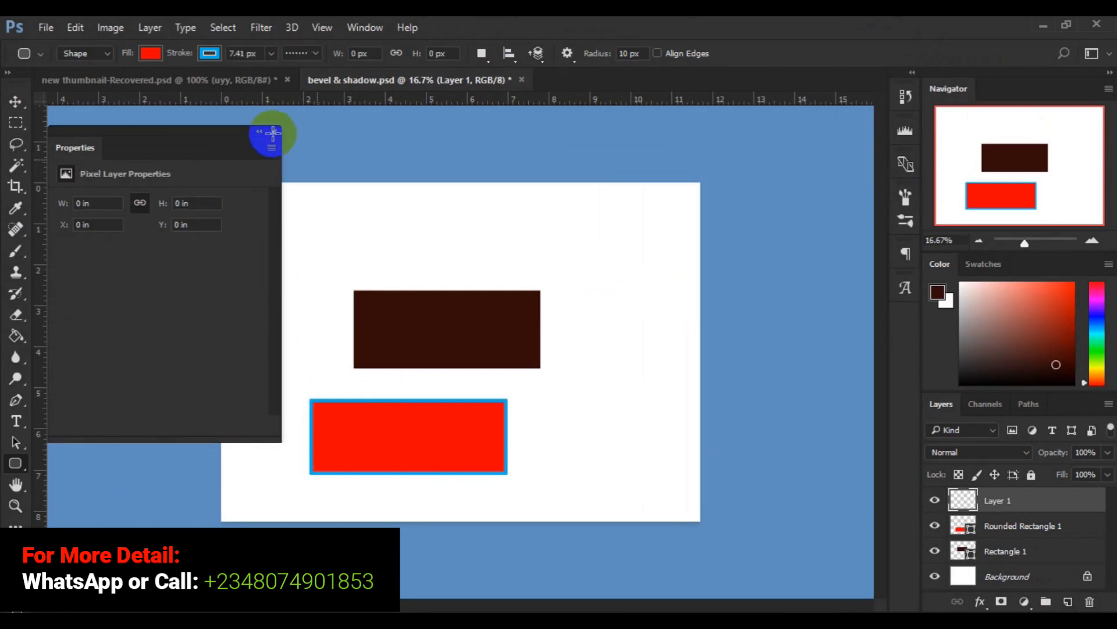
pyautogui.click(274, 132)
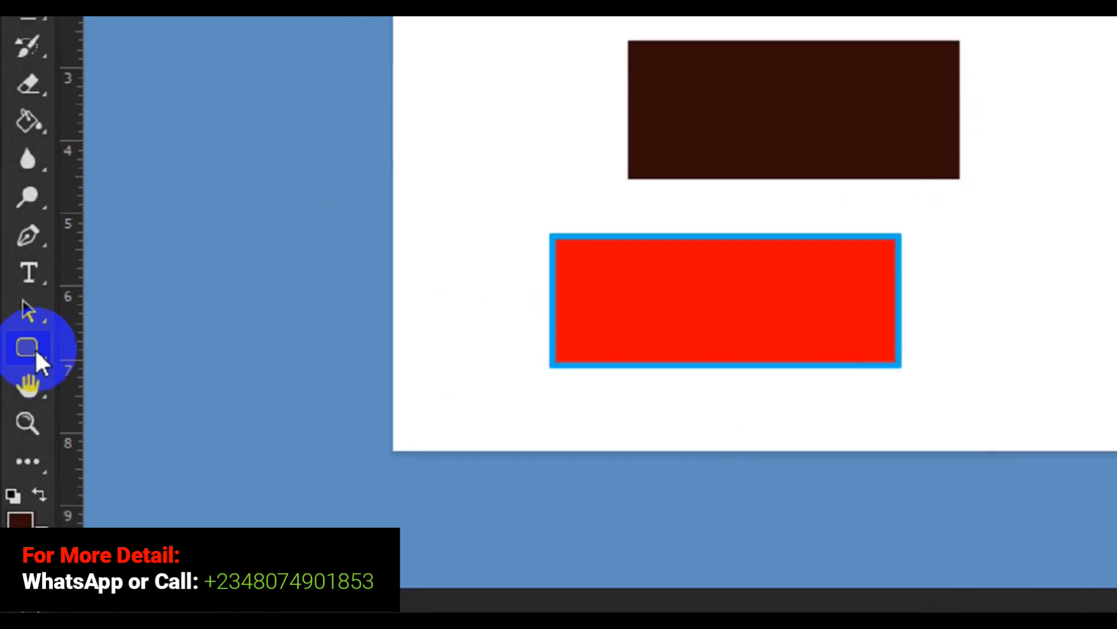
pyautogui.click(40, 315)
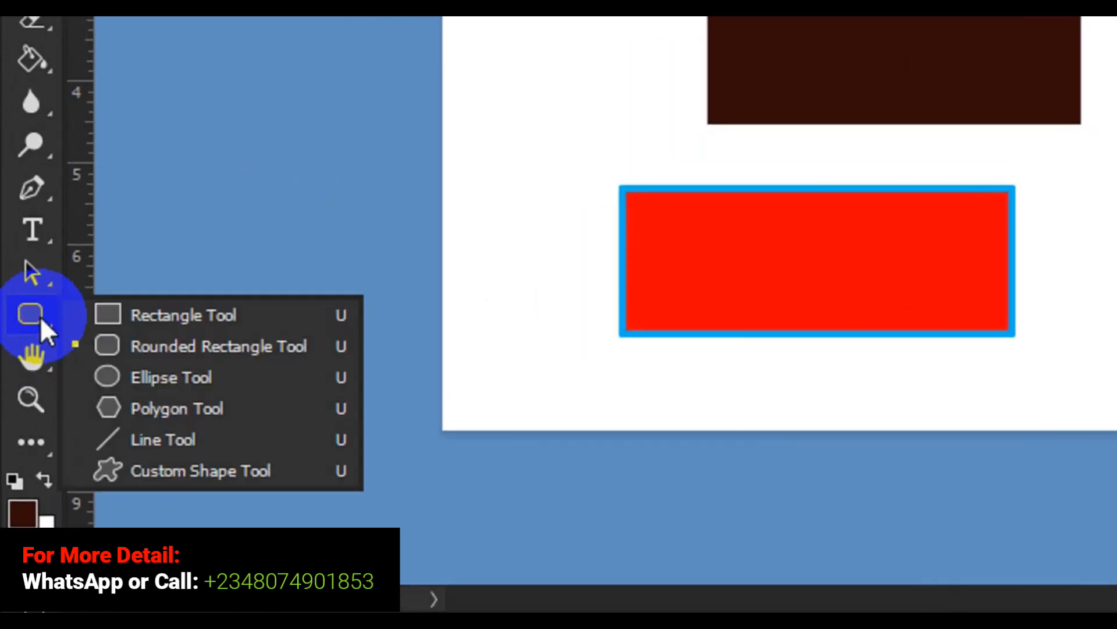
pyautogui.click(144, 317)
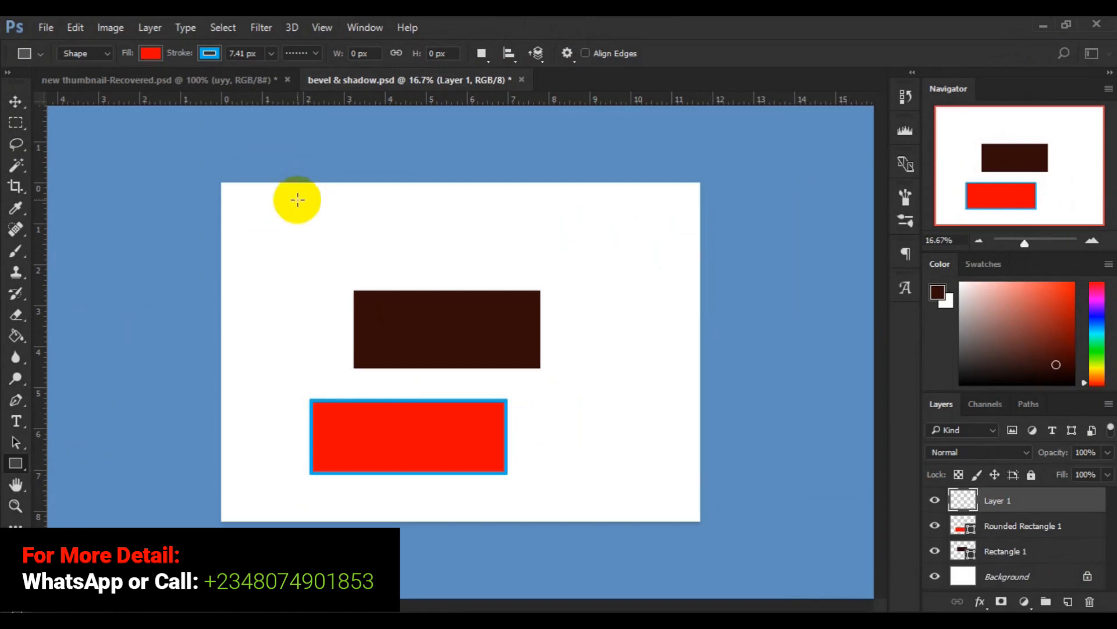
pyautogui.moveTo(298, 199); pyautogui.dragTo(372, 240)
pyautogui.moveTo(382, 254); pyautogui.dragTo(402, 264)
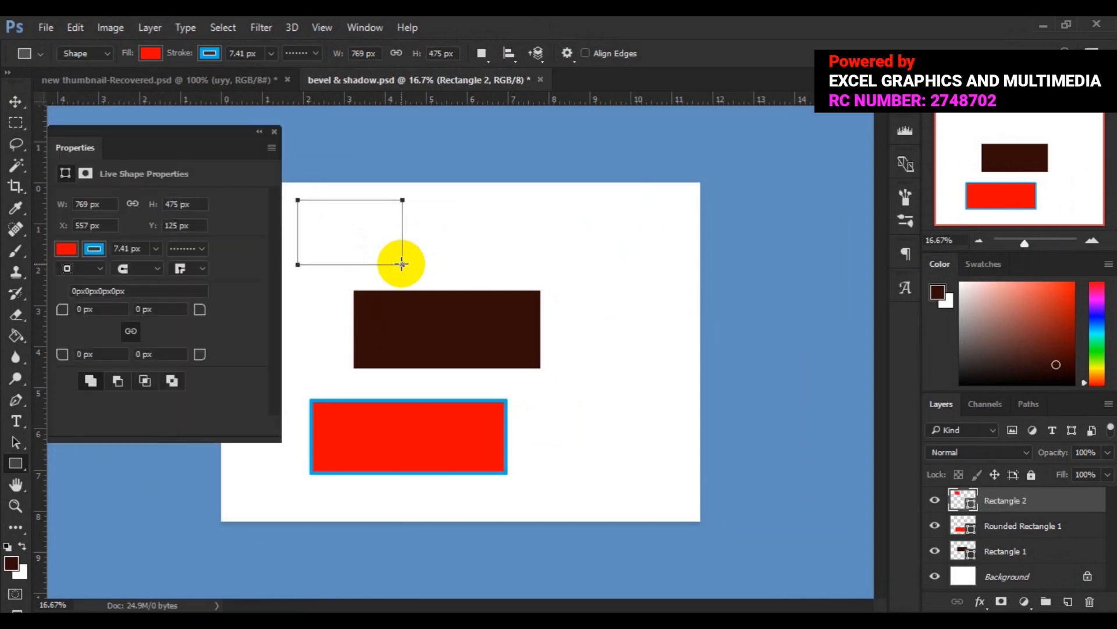
# - Change the fill of the small upper rectangle to light blue
pyautogui.click(94, 249)
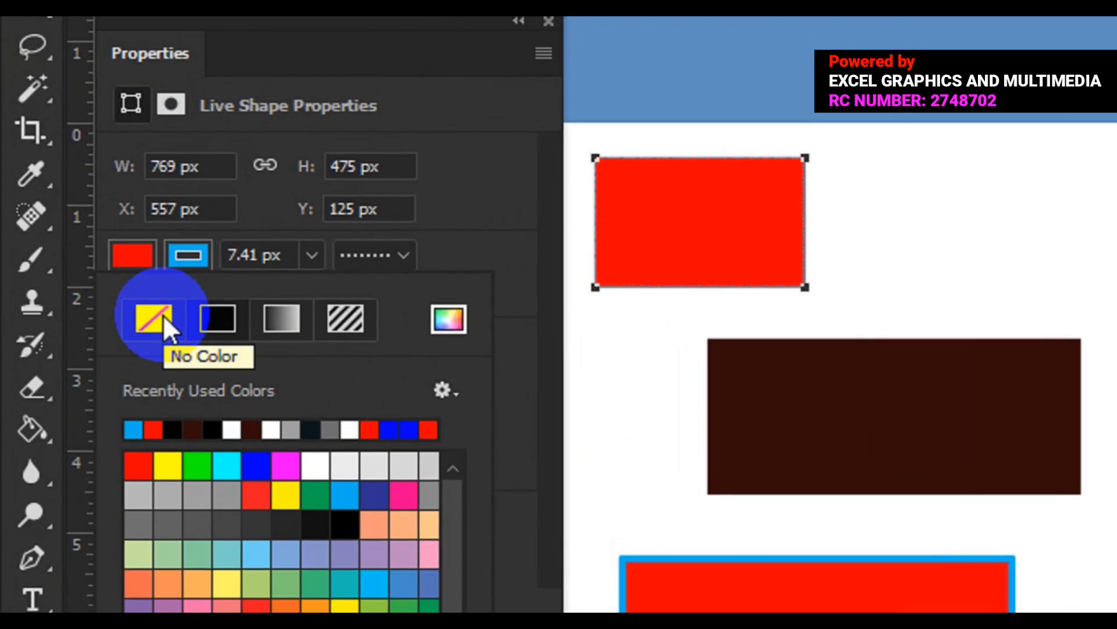
pyautogui.click(131, 256)
pyautogui.click(131, 256)
pyautogui.click(153, 429)
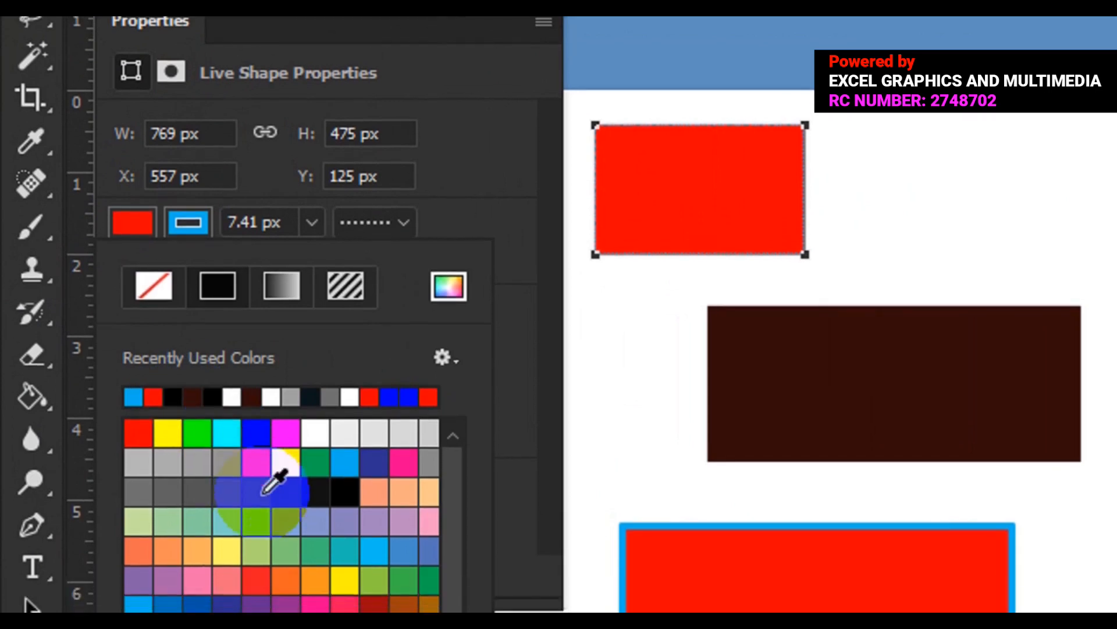
pyautogui.click(371, 490)
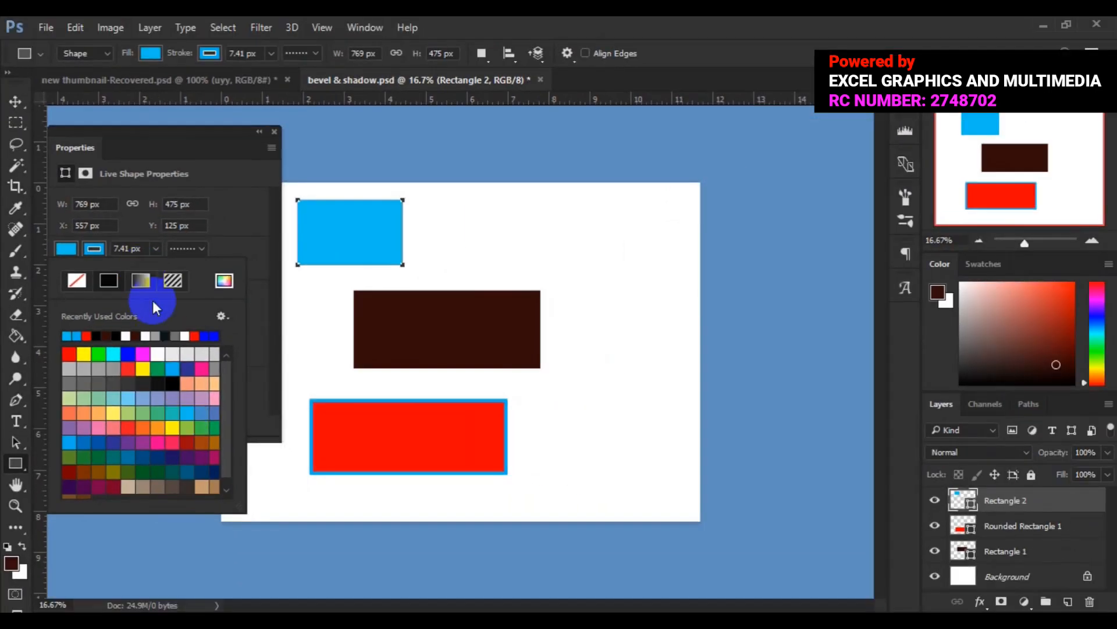
pyautogui.click(260, 305)
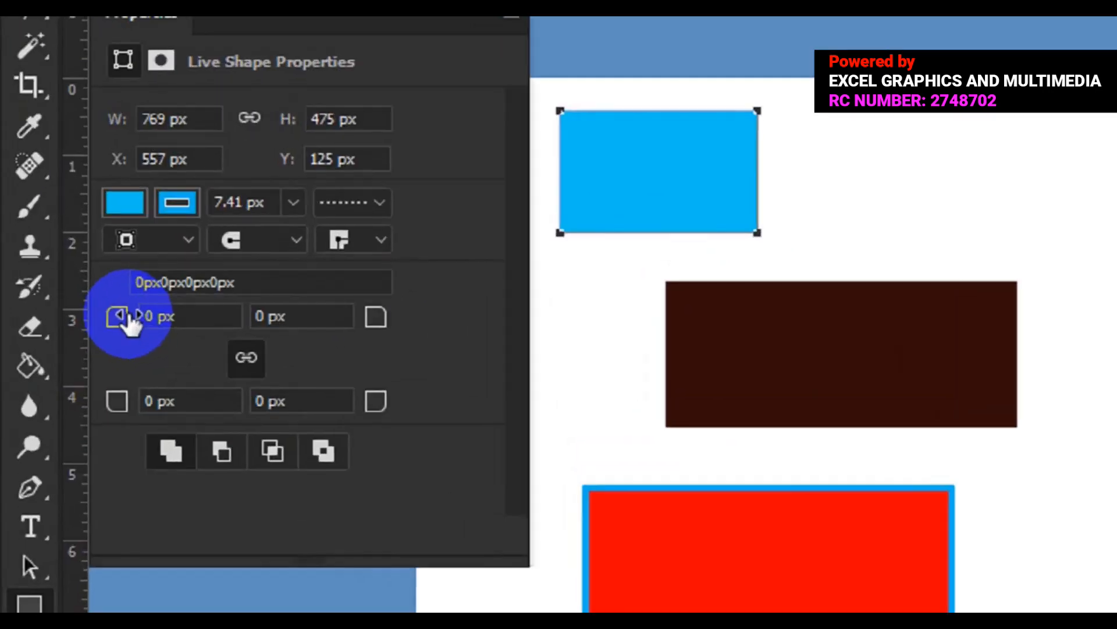
# - Round all four corners of the blue rectangle with a linked radius of 60 px
pyautogui.moveTo(122, 318); pyautogui.dragTo(224, 318)
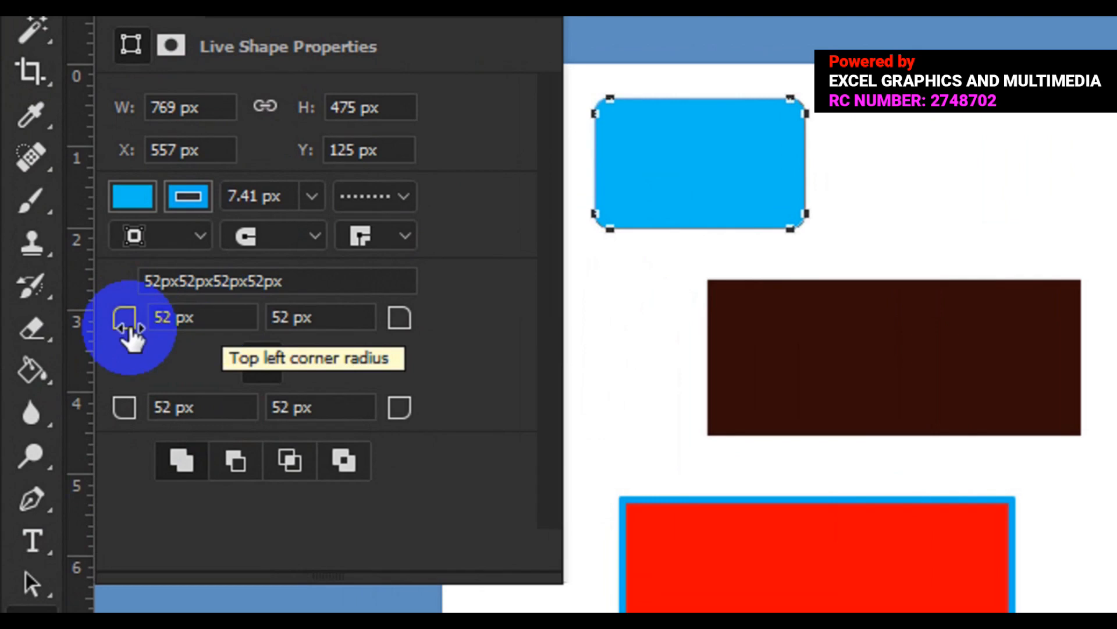
pyautogui.click(161, 326)
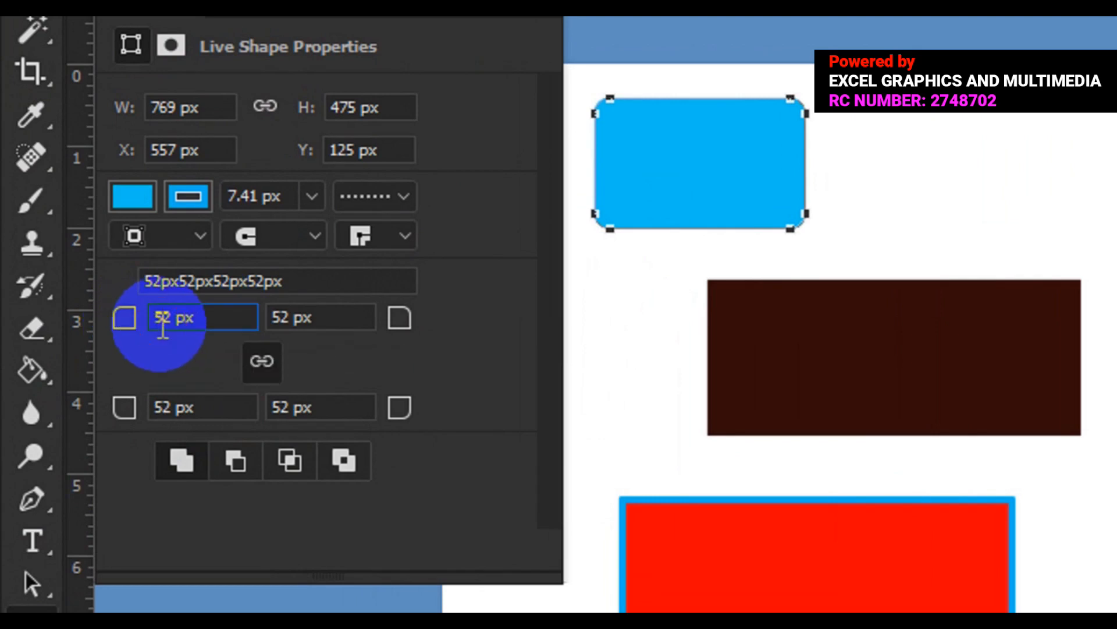
pyautogui.press('Delete')
pyautogui.press('BackSpace')
pyautogui.write('60')
pyautogui.press('Return')
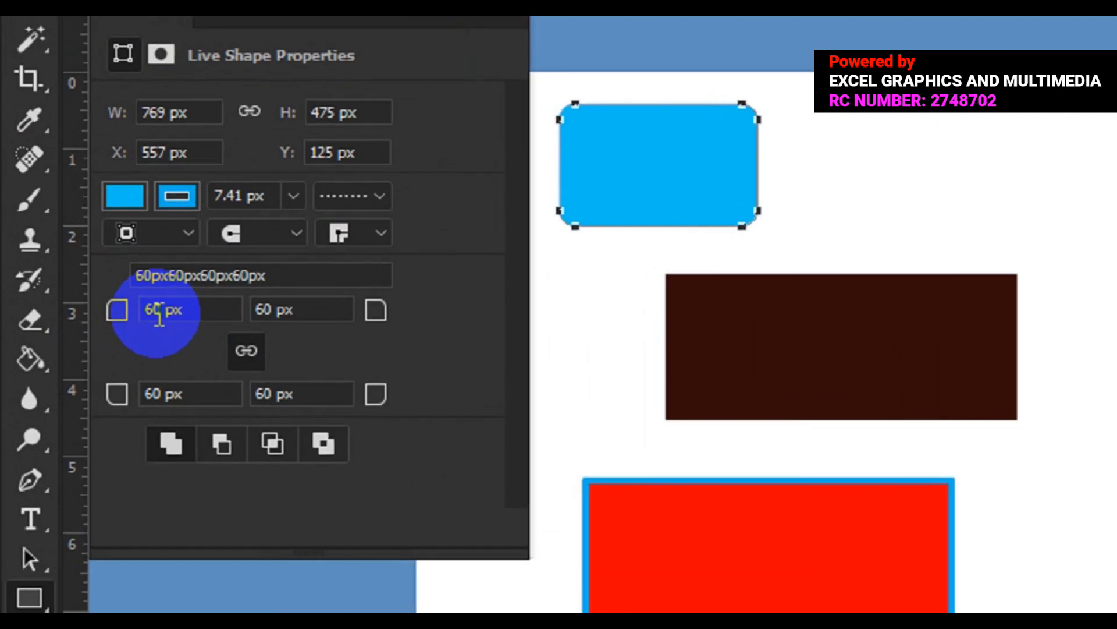
# - Set the blue rectangle's linked corner radii to 70 px, then switch to the Move tool and close its properties
pyautogui.click(169, 317)
pyautogui.press('BackSpace')
pyautogui.write('7')
pyautogui.press('Return')
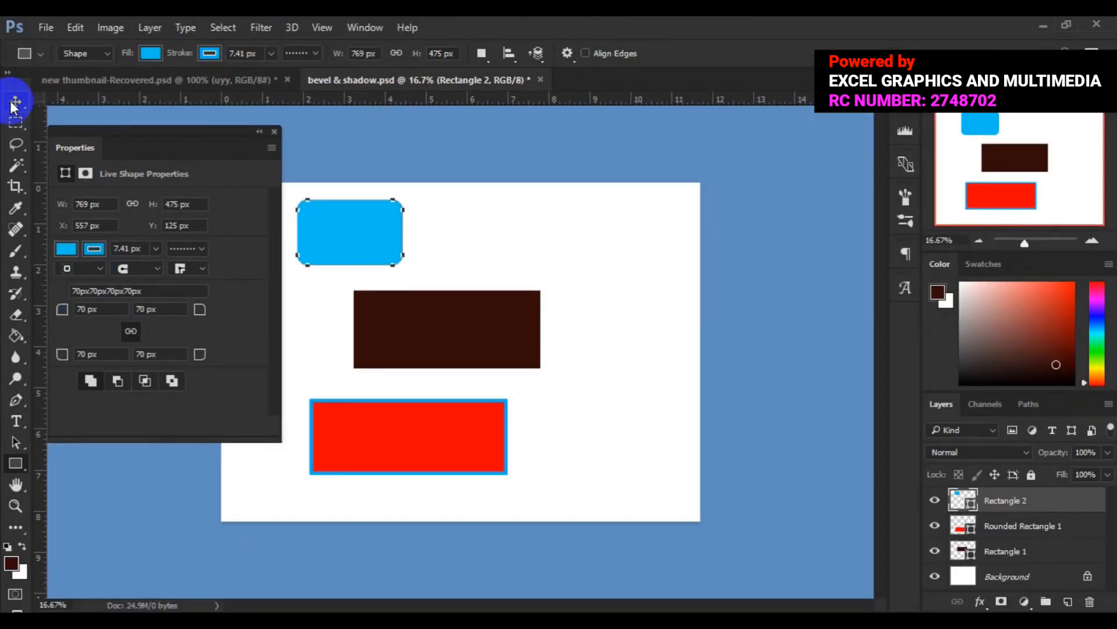
pyautogui.click(13, 102)
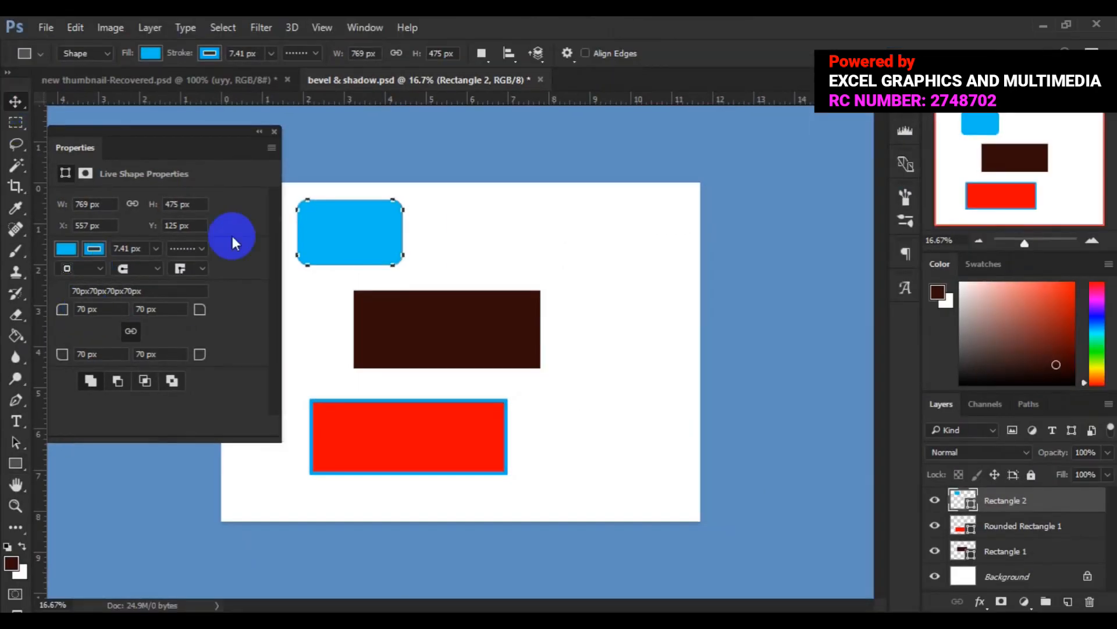
pyautogui.click(275, 132)
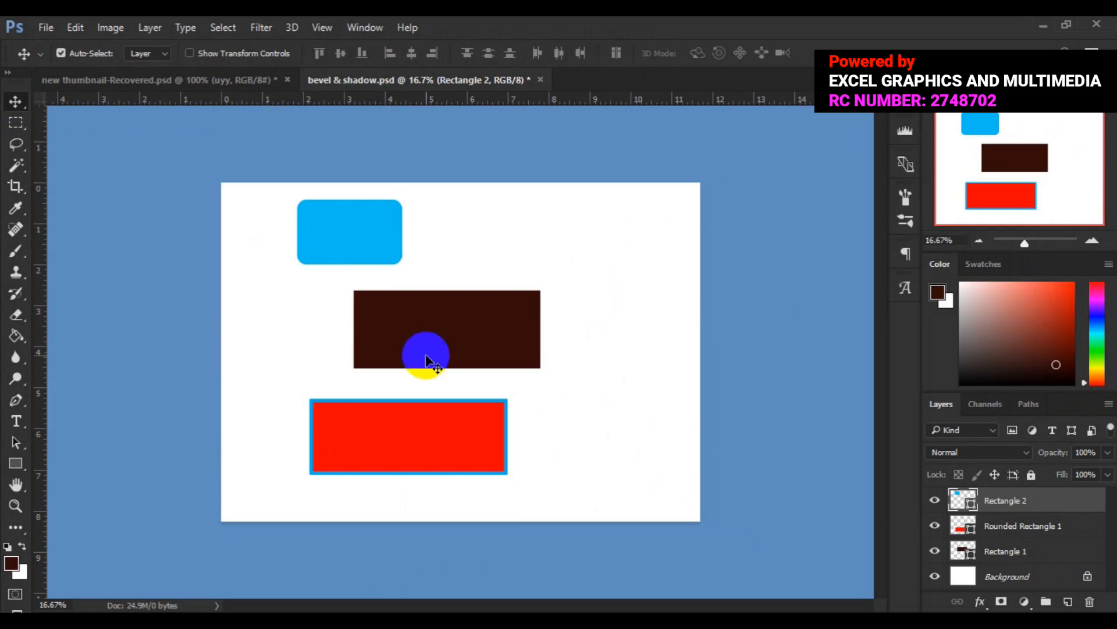
# - Delete the blue, red and brown rectangles from the document, leaving only the background layer
pyautogui.press('Delete')
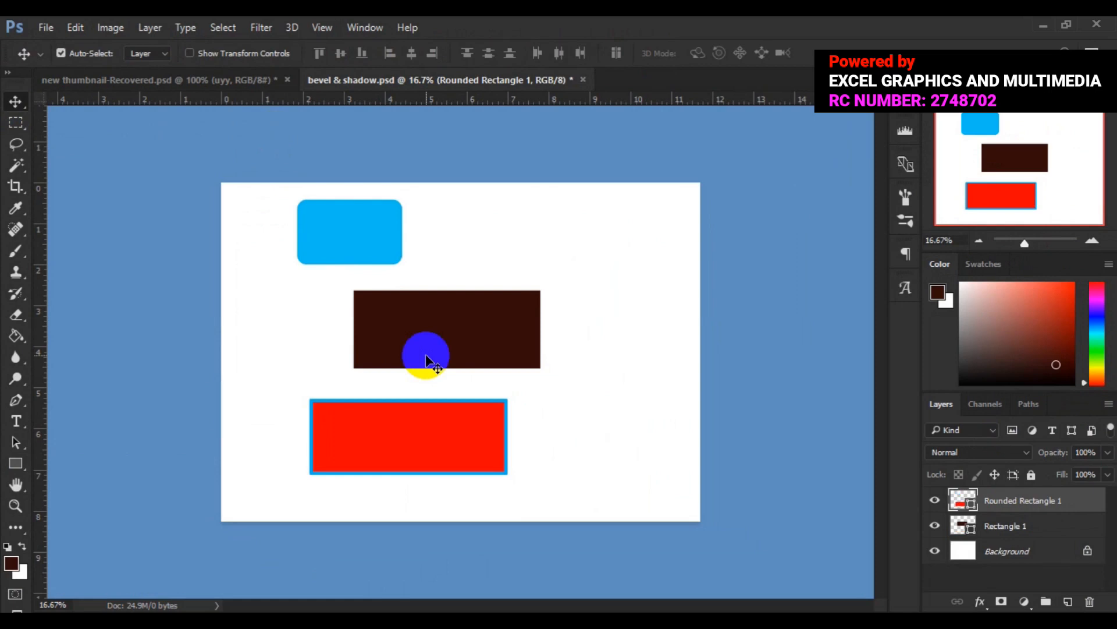
pyautogui.press('Delete')
pyautogui.press('Delete')
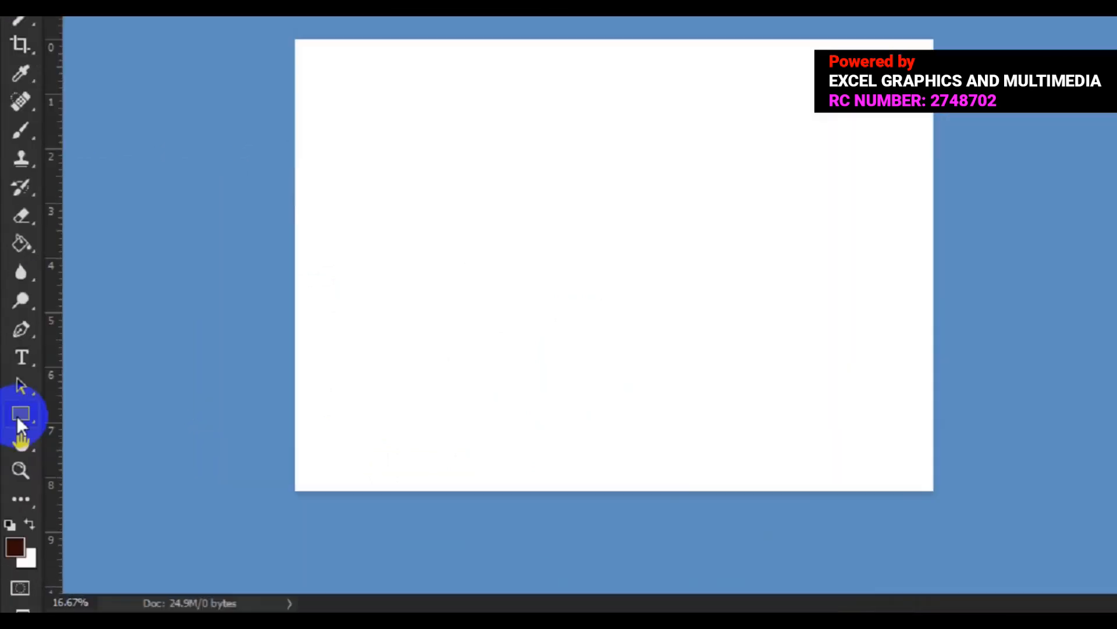
# - Draw a perfect circle about 1162 px wide outward from its centre with the Ellipse tool, then close its properties
pyautogui.click(18, 416)
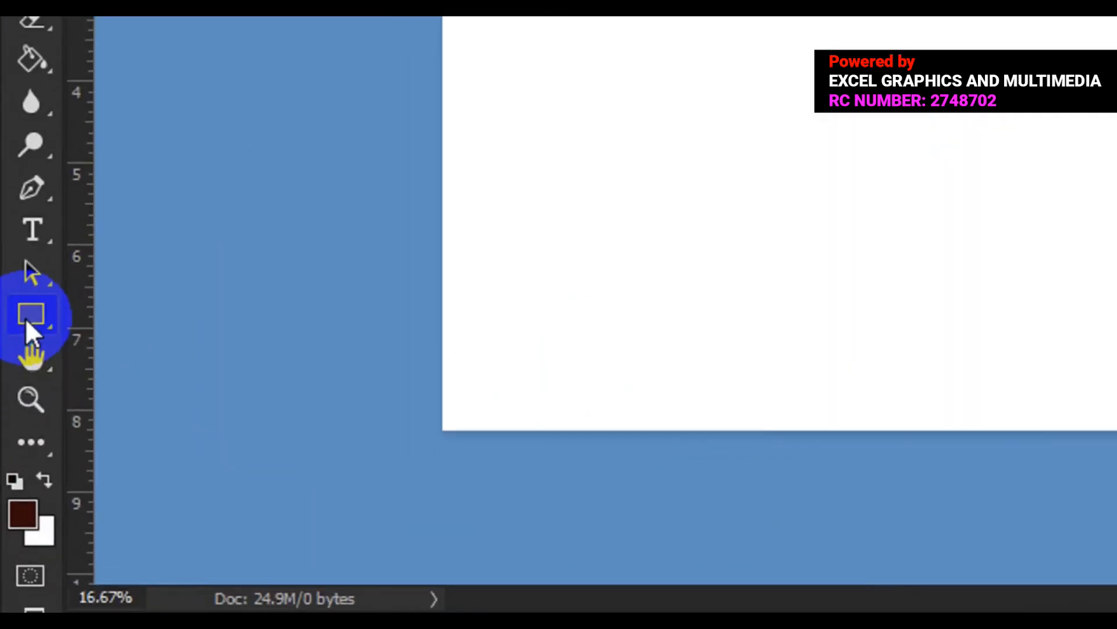
pyautogui.moveTo(25, 319); pyautogui.dragTo(163, 390)
pyautogui.click(161, 386)
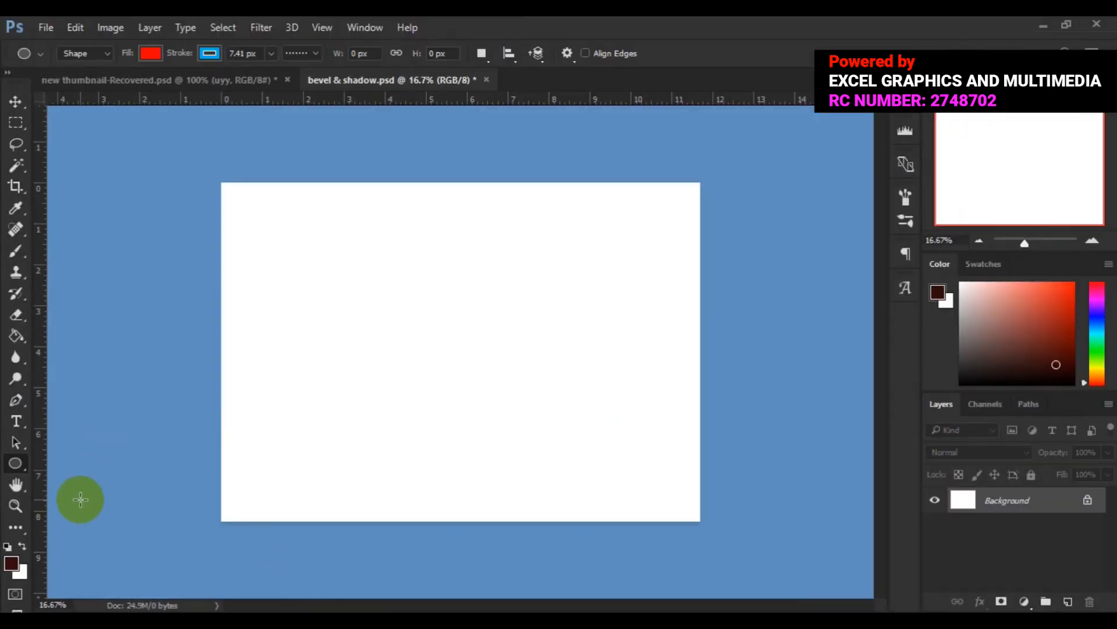
pyautogui.moveTo(310, 303); pyautogui.dragTo(422, 399)
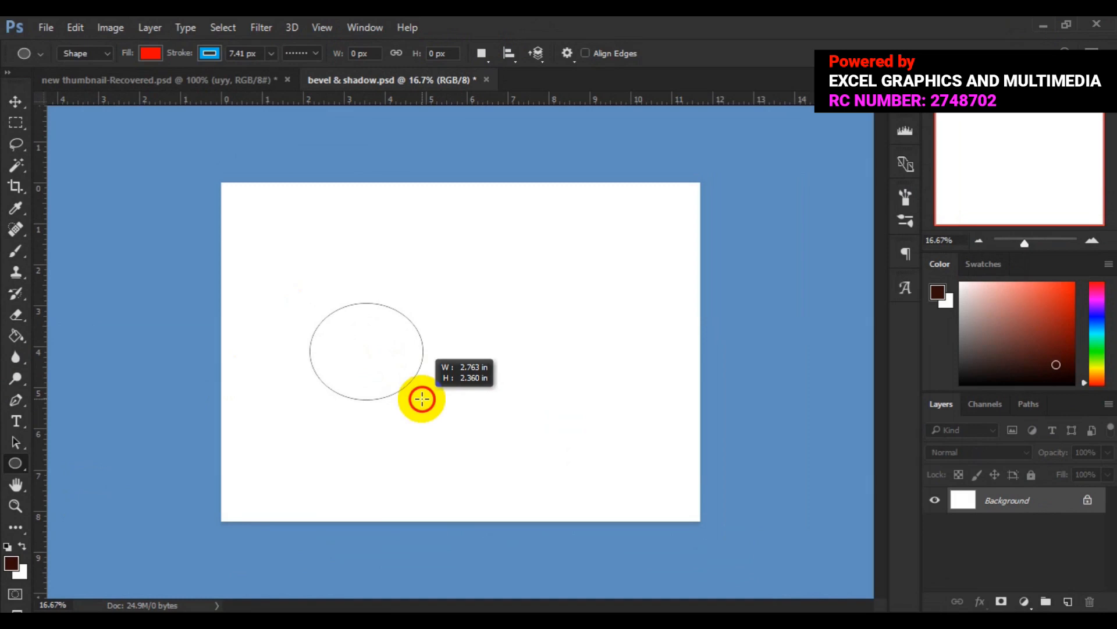
pyautogui.moveTo(422, 398); pyautogui.dragTo(423, 399)
pyautogui.press('shift')
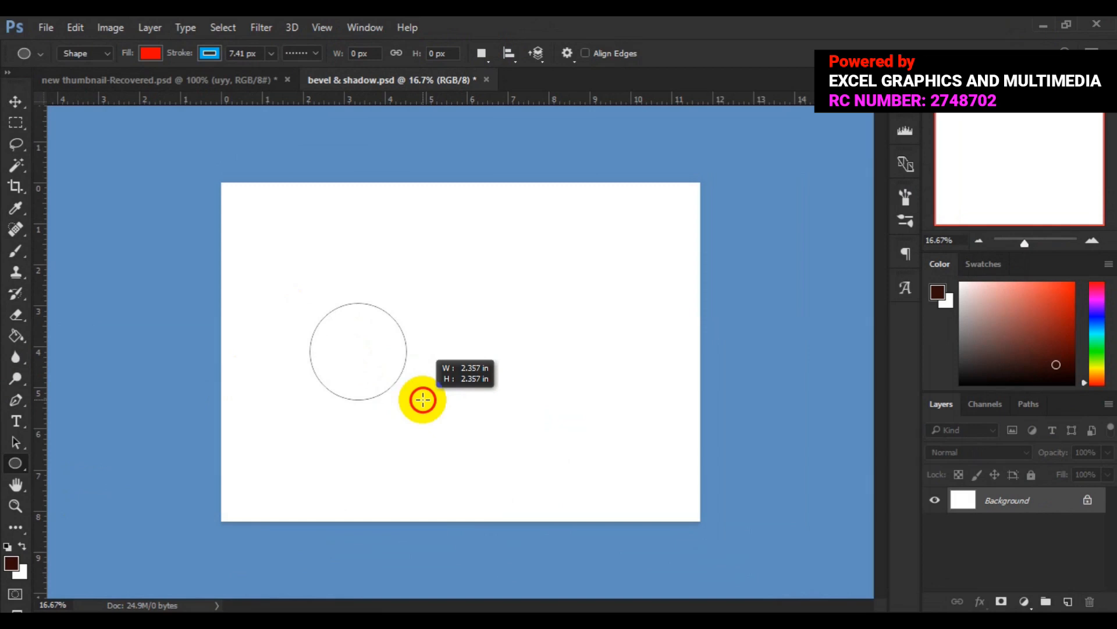
pyautogui.press('alt')
pyautogui.moveTo(423, 399); pyautogui.dragTo(400, 383)
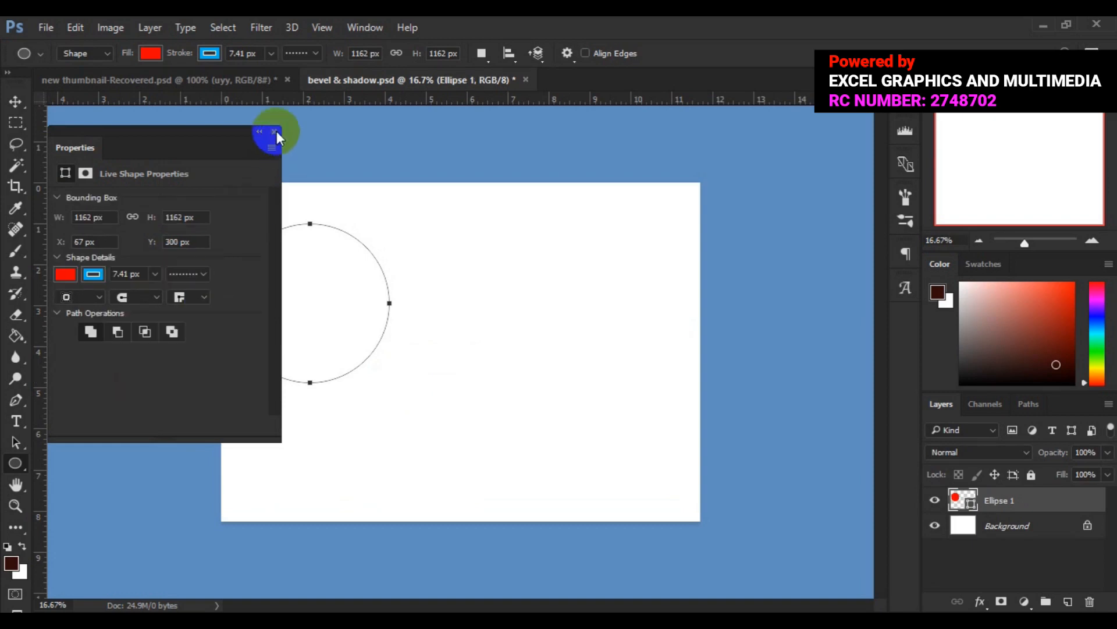
pyautogui.click(275, 132)
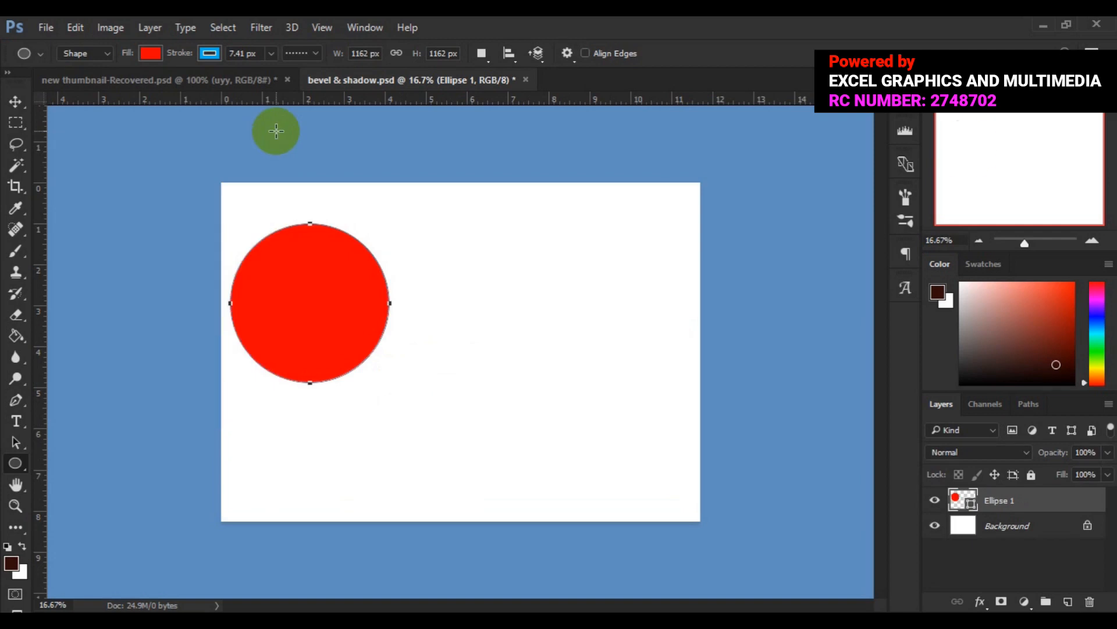
# - Move the red circle to the horizontal middle of the canvas, slightly above centre, dismissing any error
pyautogui.click(15, 104)
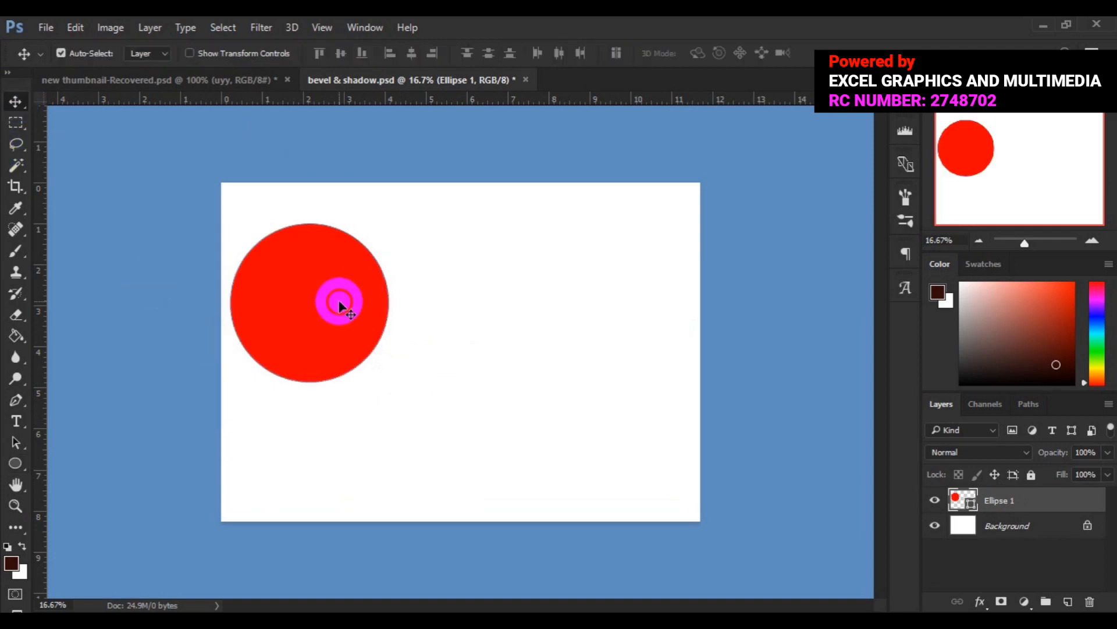
pyautogui.moveTo(393, 350); pyautogui.dragTo(465, 353)
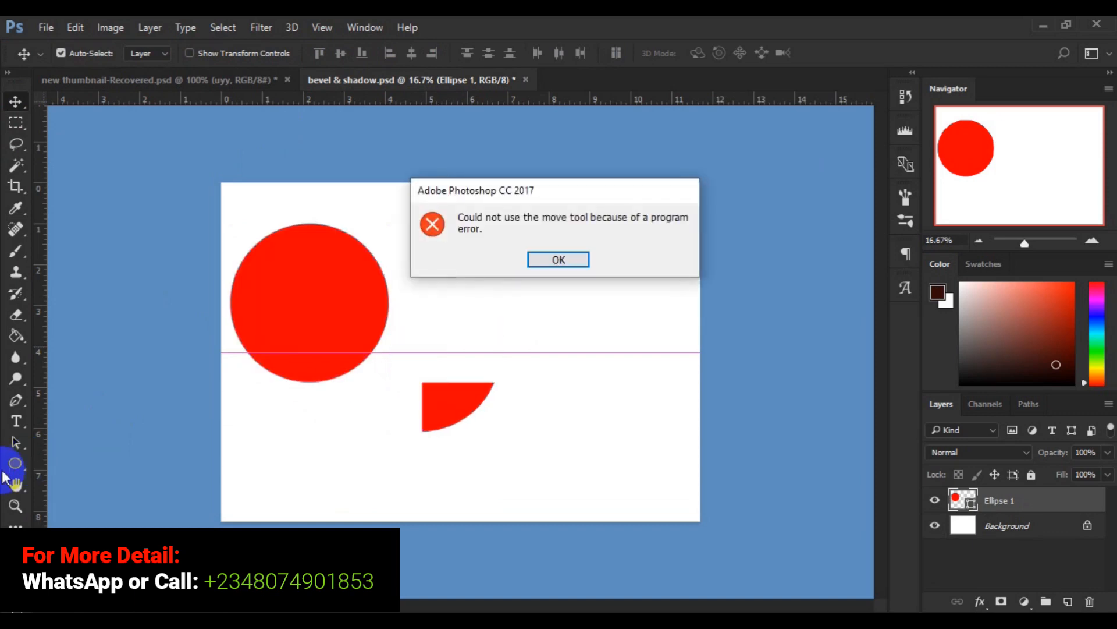
pyautogui.click(576, 263)
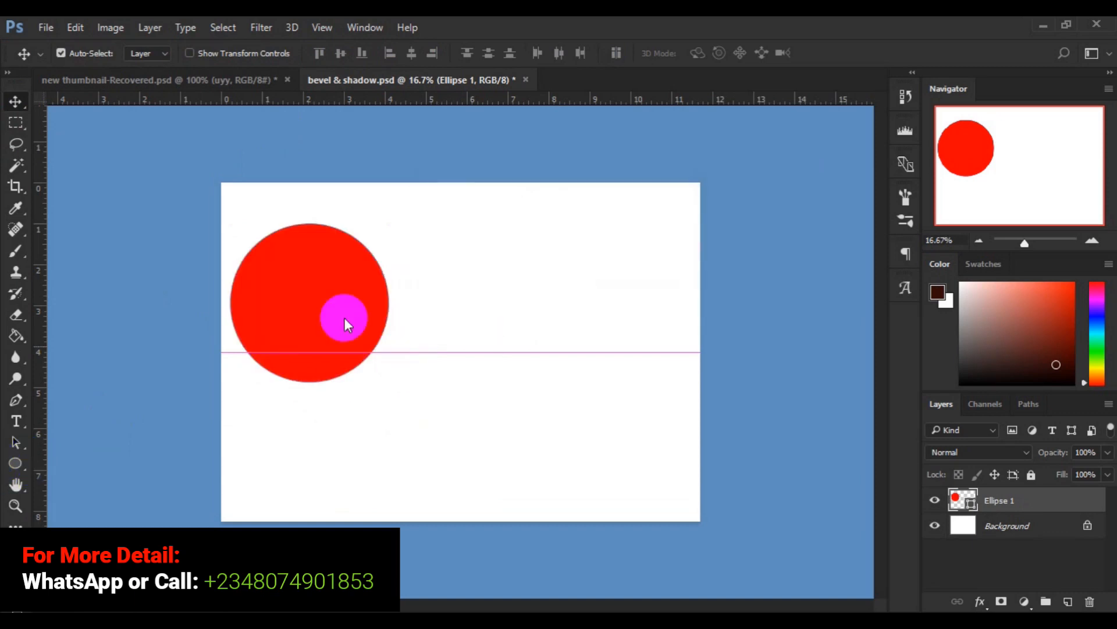
pyautogui.moveTo(290, 319); pyautogui.dragTo(442, 344)
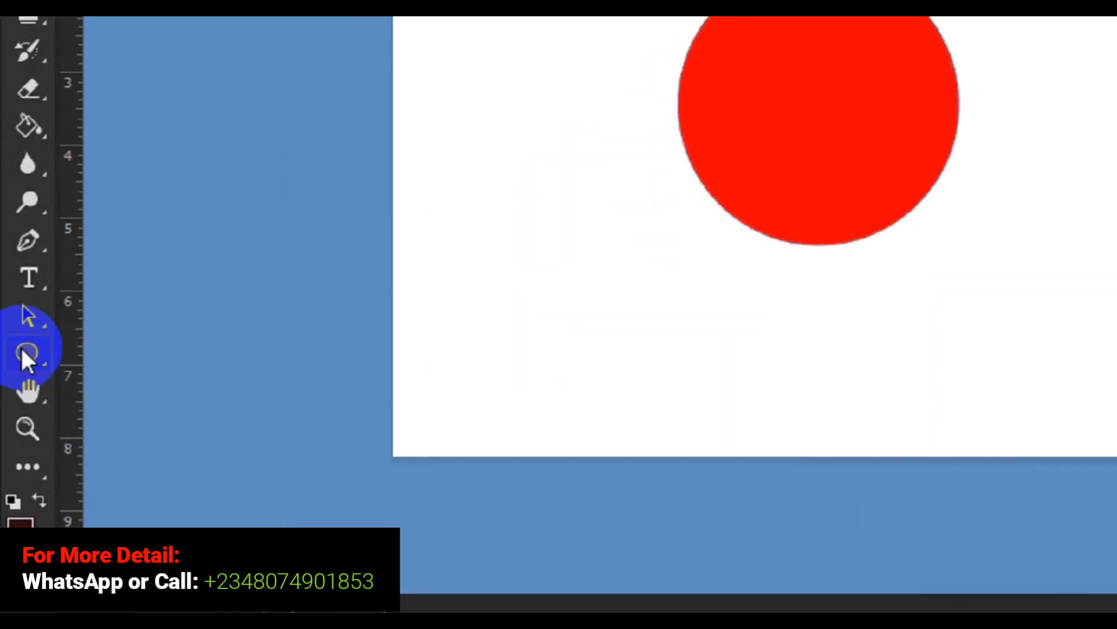
# - Give the red circle a dark brown stroke with the dotted line style
pyautogui.rightClick(16, 464)
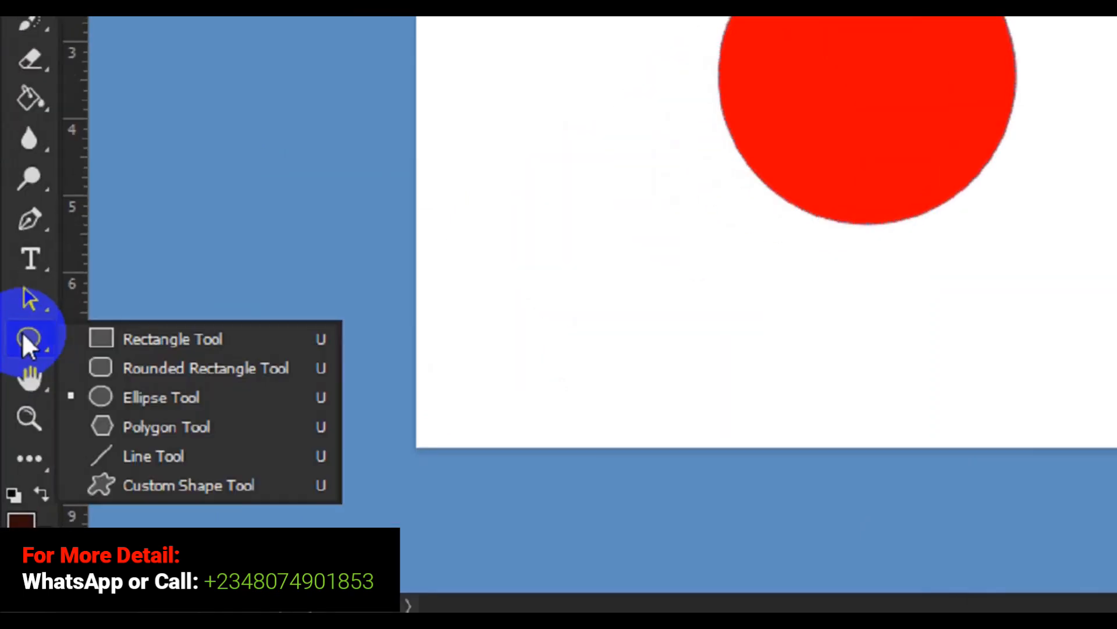
pyautogui.click(23, 334)
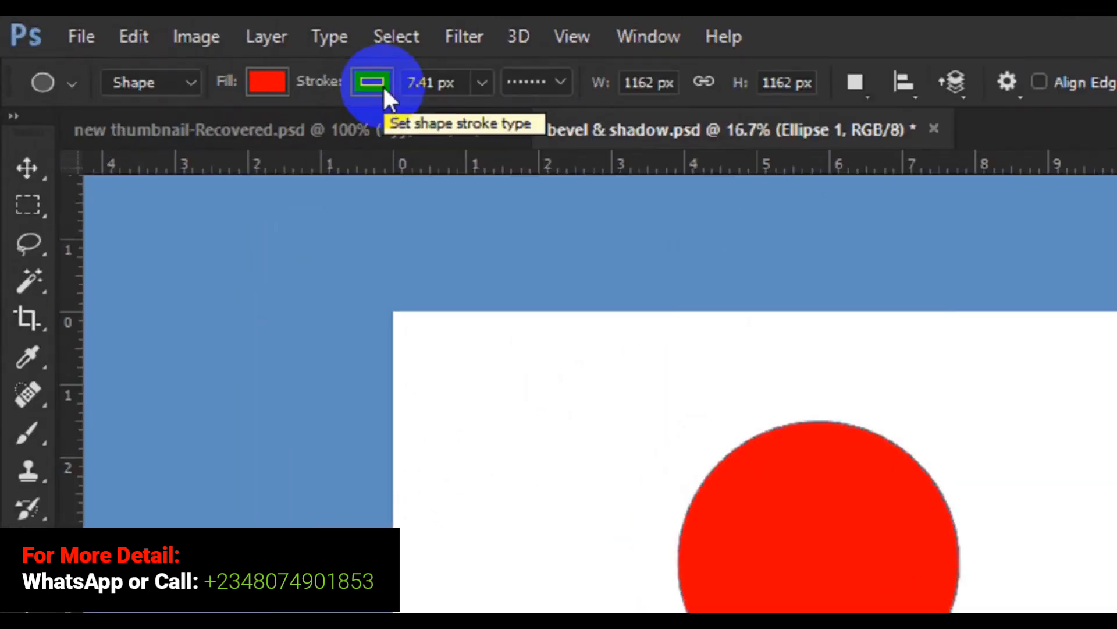
pyautogui.click(214, 54)
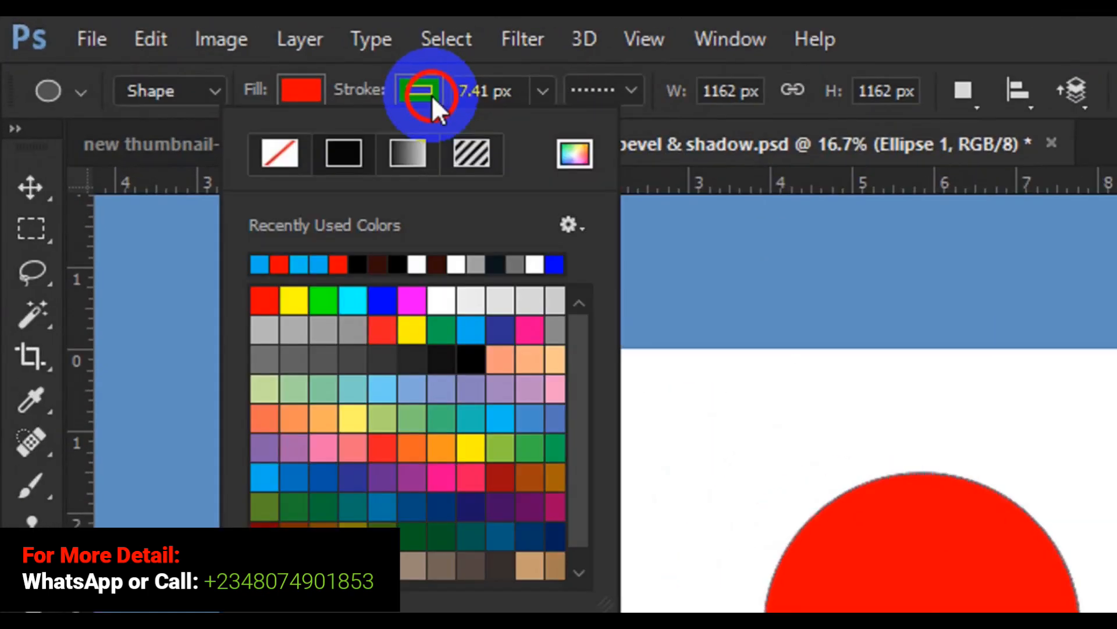
pyautogui.click(396, 265)
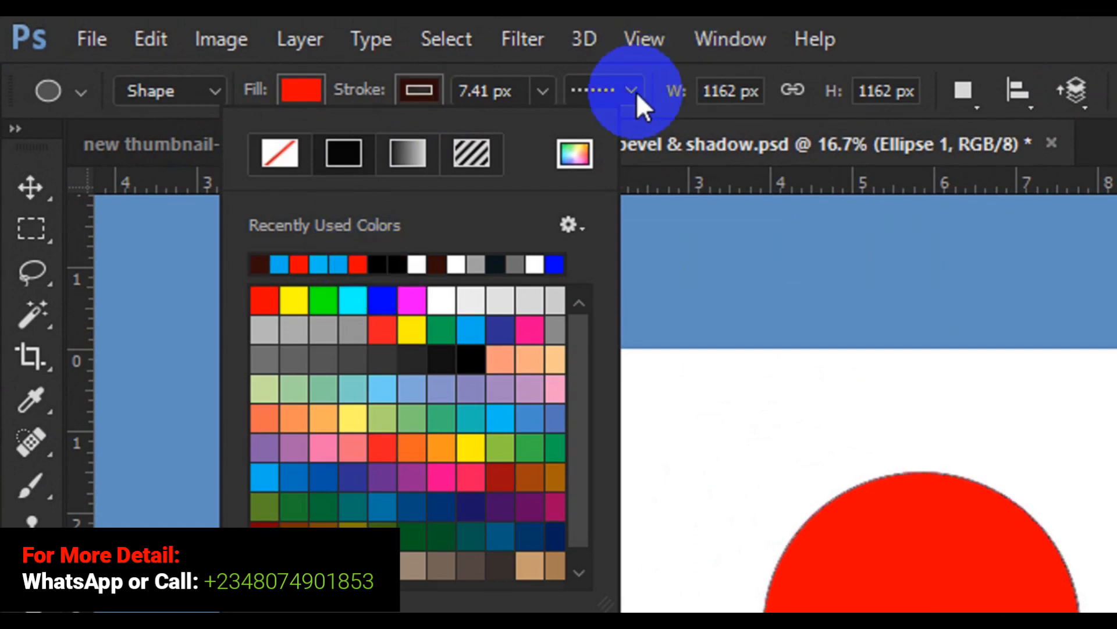
pyautogui.click(632, 92)
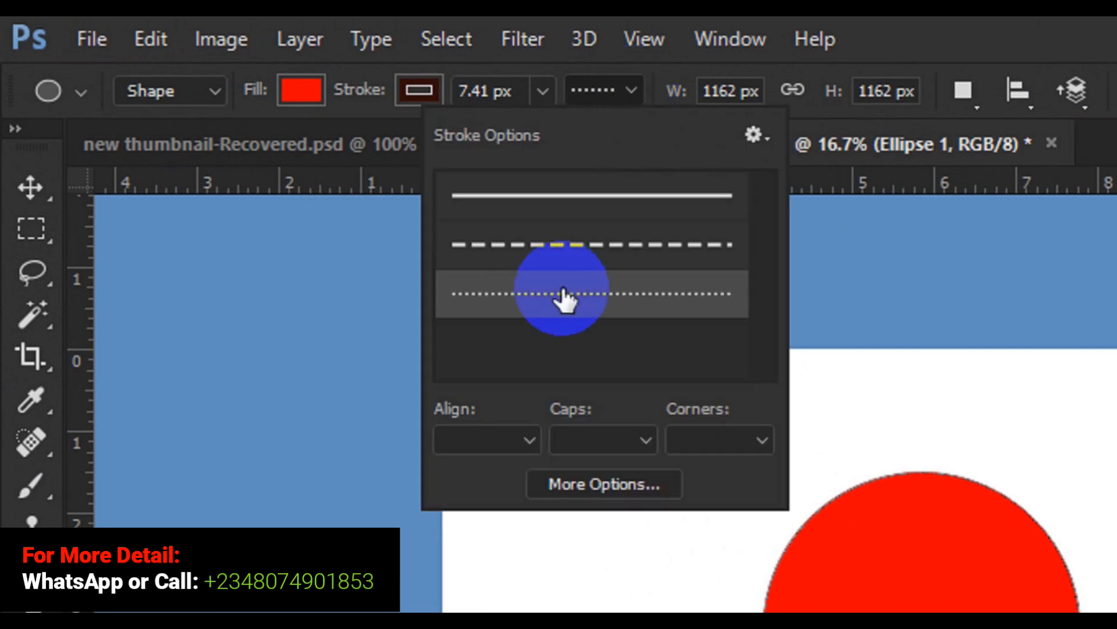
pyautogui.click(562, 293)
# - Set the circle's stroke width to 15 px
pyautogui.click(483, 93)
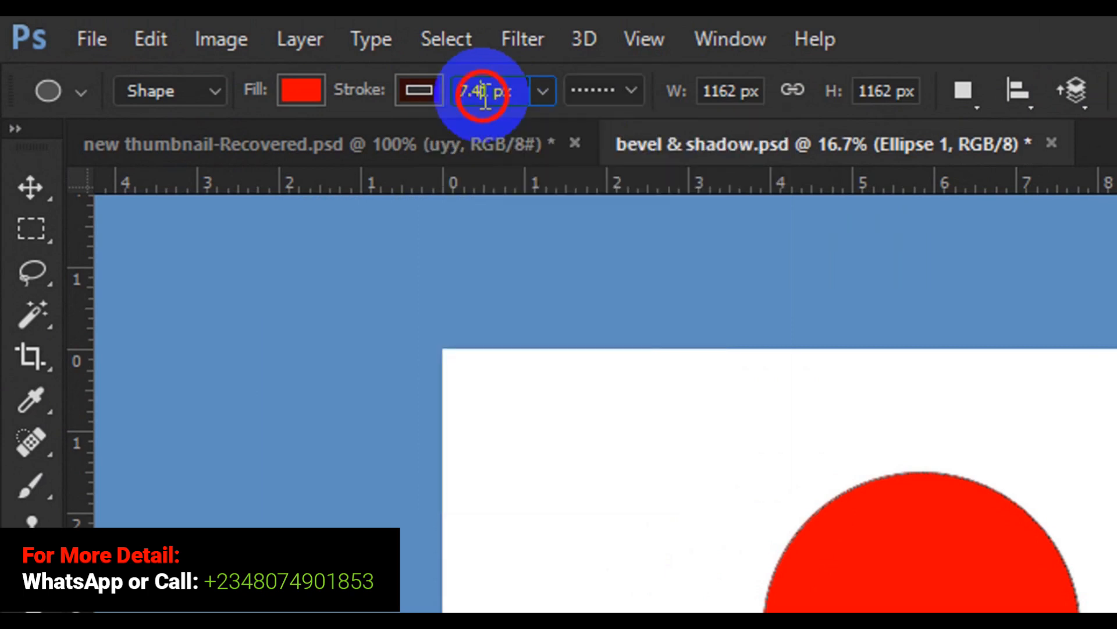
pyautogui.press('BackSpace')
pyautogui.press('BackSpace')
pyautogui.press('BackSpace')
pyautogui.press('BackSpace')
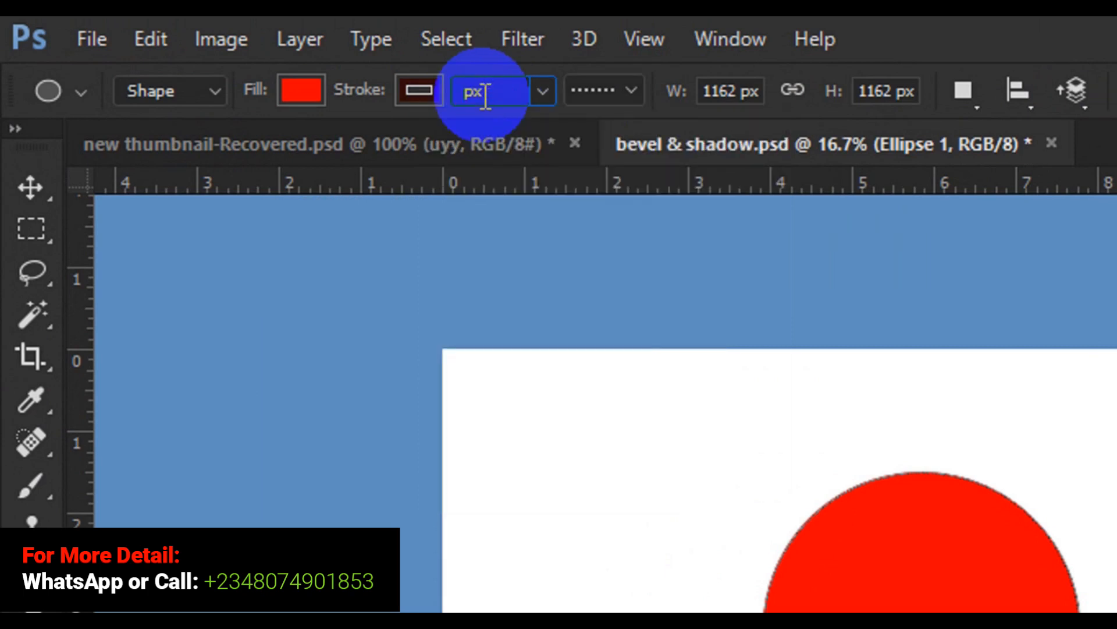
pyautogui.write('15')
pyautogui.press('Return')
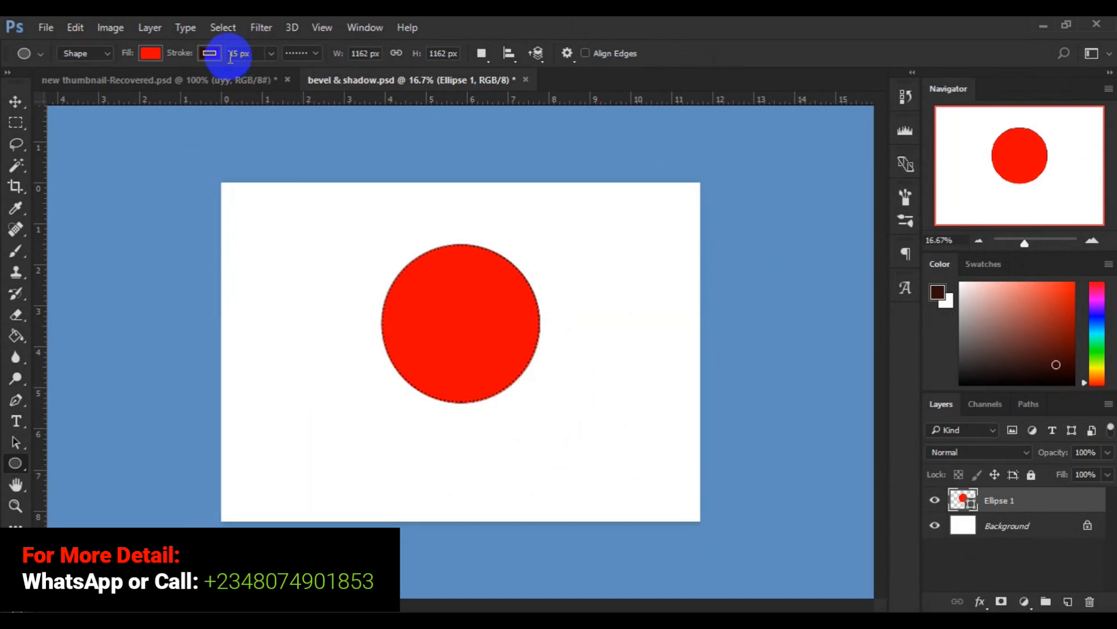
# - Increase the circle's stroke width to 30 px, then switch to the Move tool
pyautogui.click(237, 55)
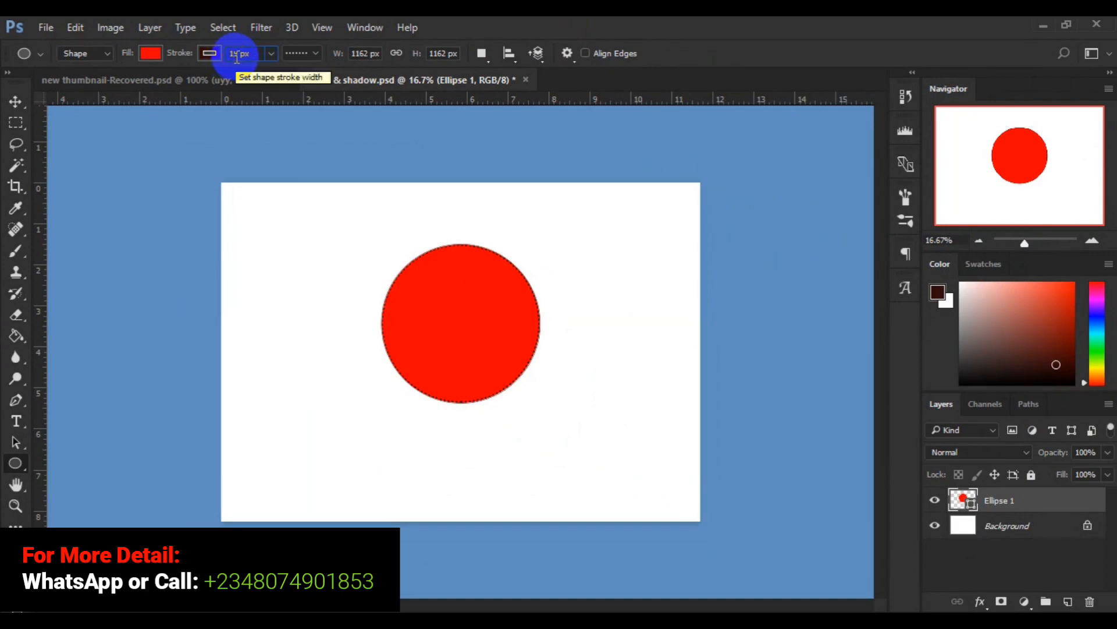
pyautogui.press('BackSpace')
pyautogui.press('BackSpace')
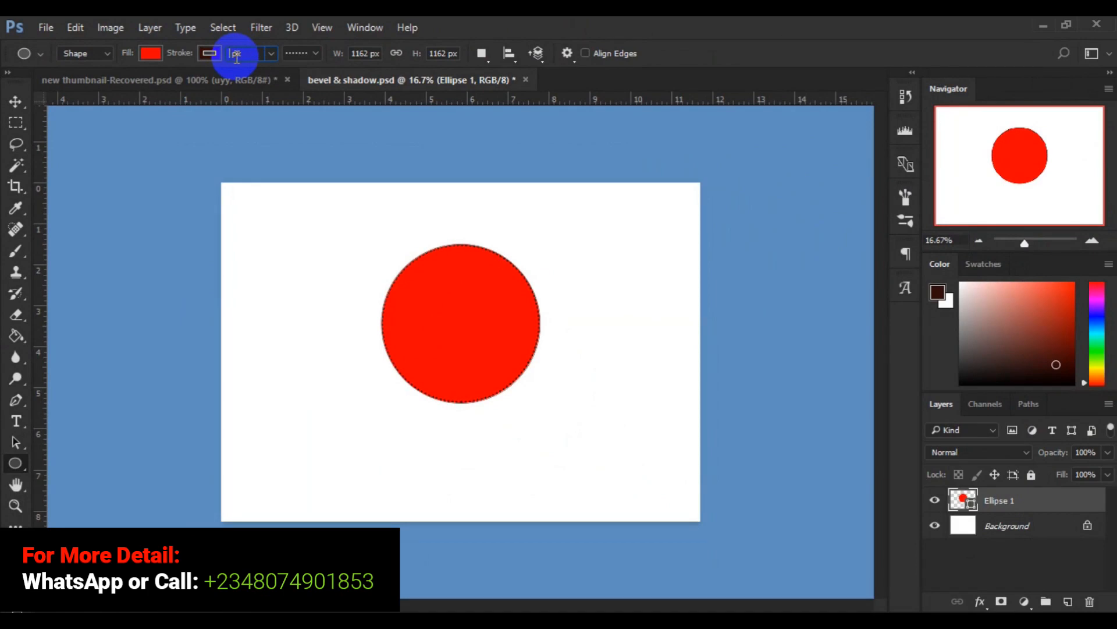
pyautogui.write('25')
pyautogui.press('BackSpace')
pyautogui.press('BackSpace')
pyautogui.write('30')
pyautogui.click(18, 102)
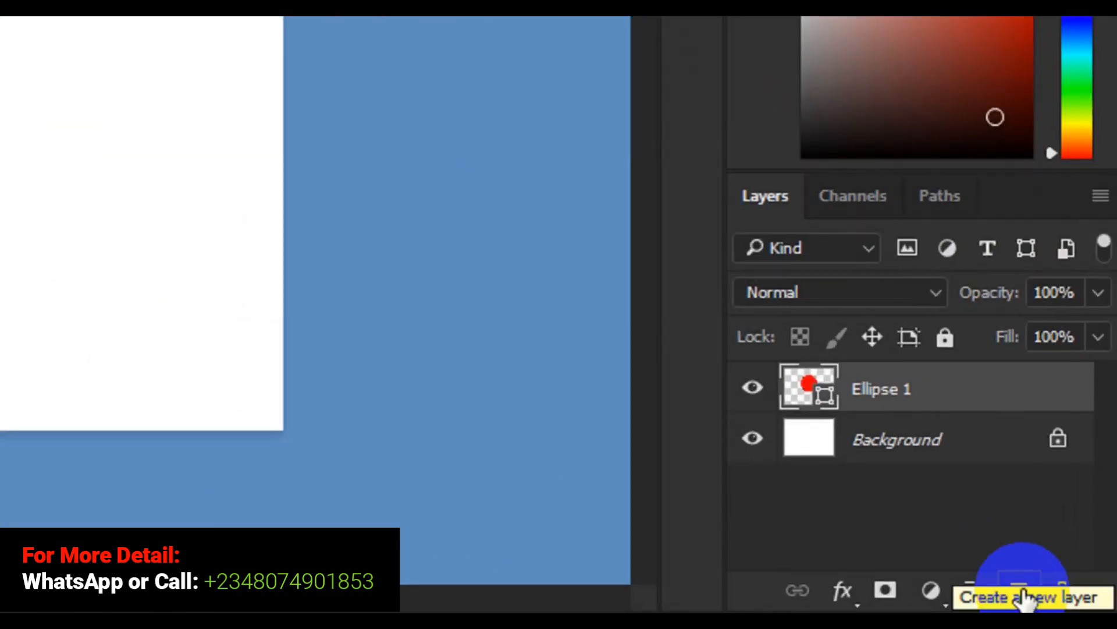
# - Add a new layer and draw a skull and crossbones custom shape about 649 by 646 px on the white area left of the circle
pyautogui.click(1022, 594)
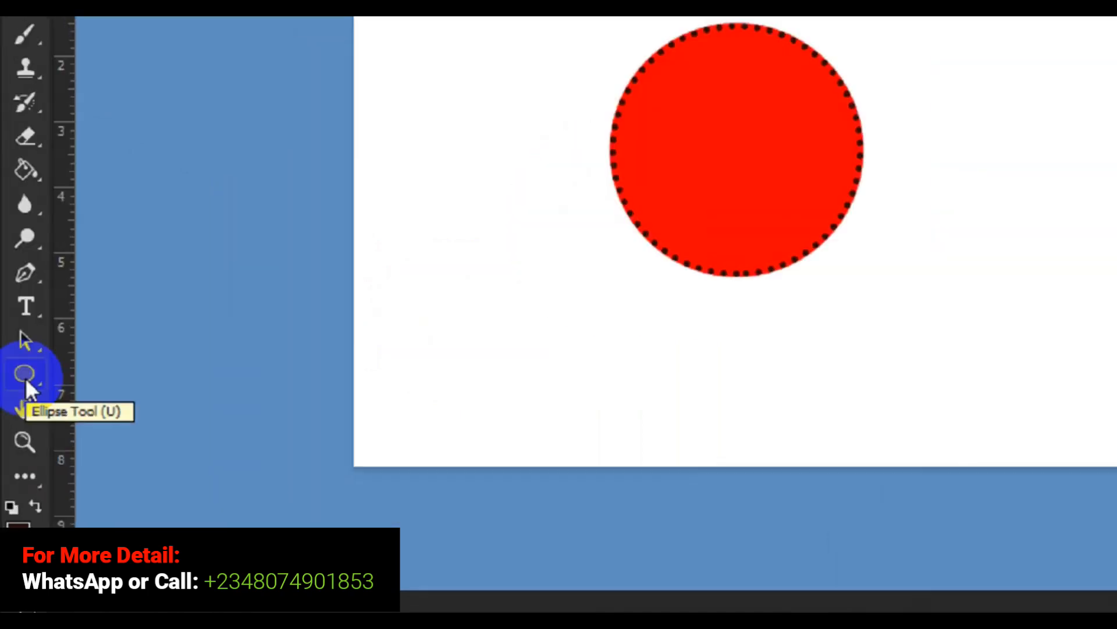
pyautogui.click(16, 466)
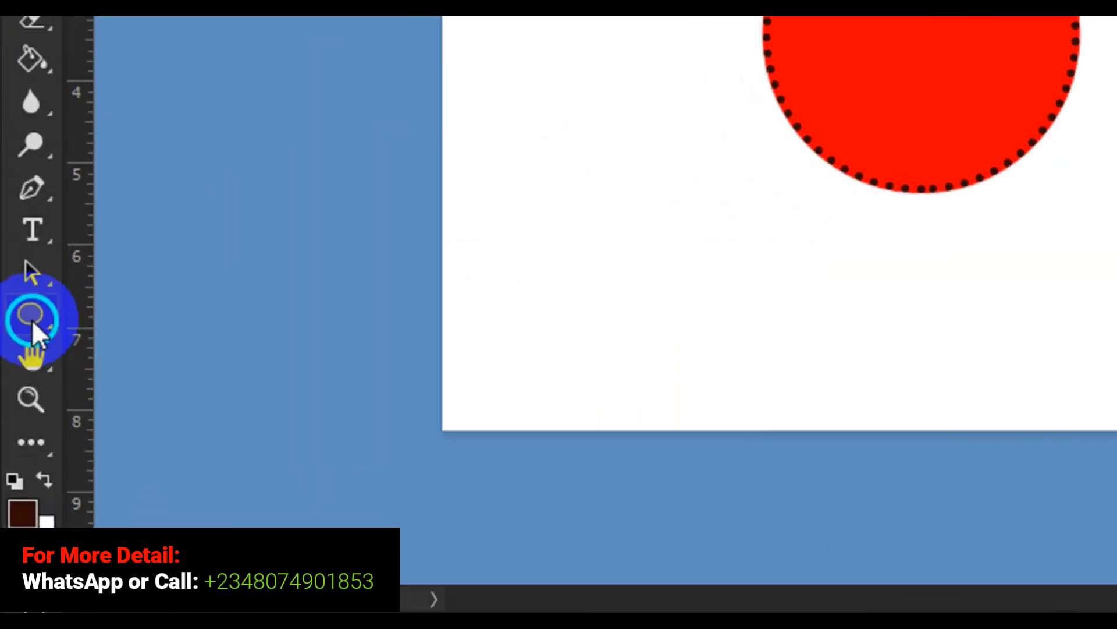
pyautogui.rightClick(31, 319)
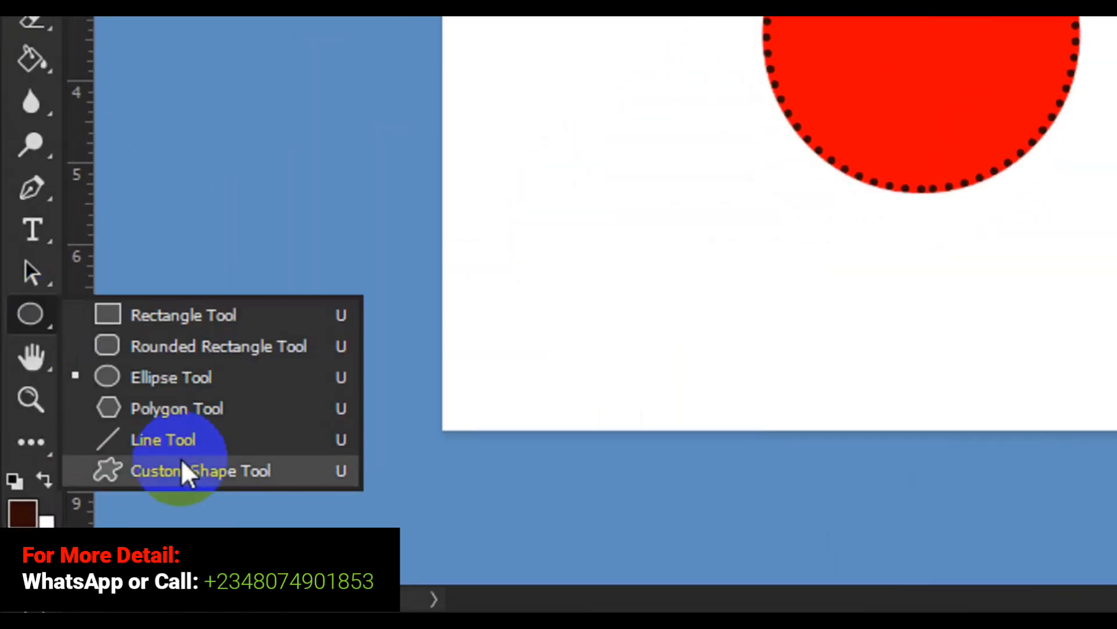
pyautogui.click(190, 471)
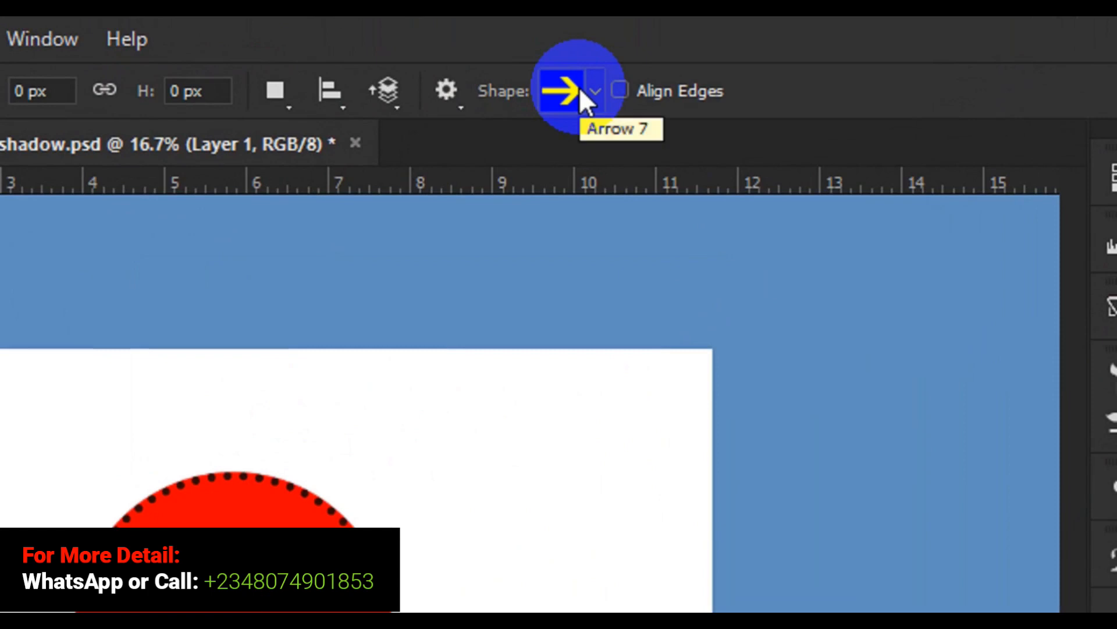
pyautogui.click(579, 86)
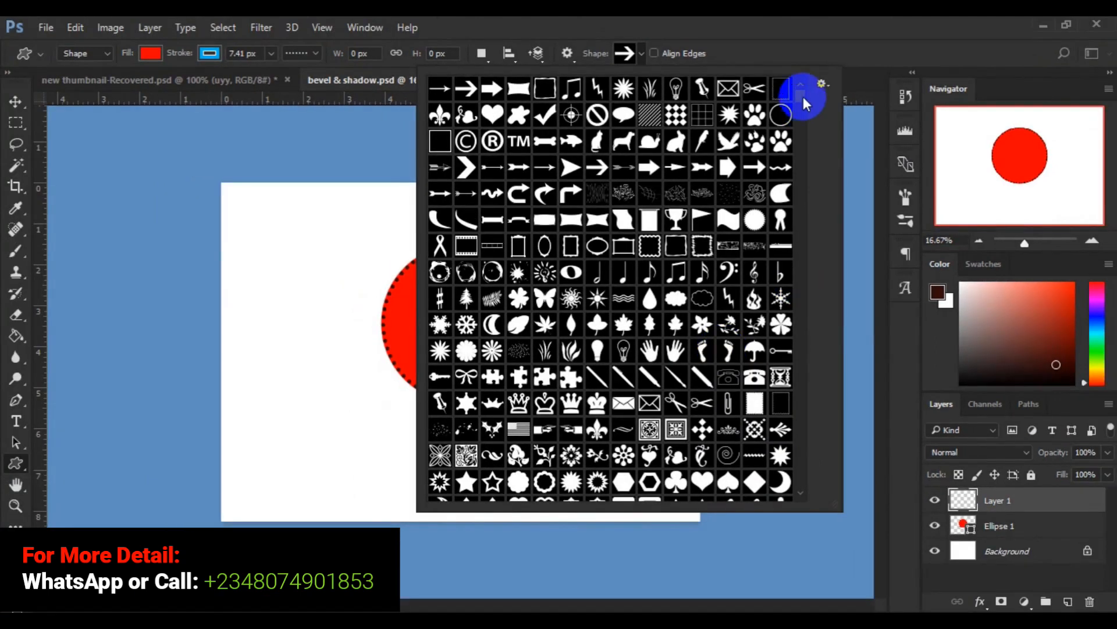
pyautogui.moveTo(801, 97); pyautogui.dragTo(798, 174)
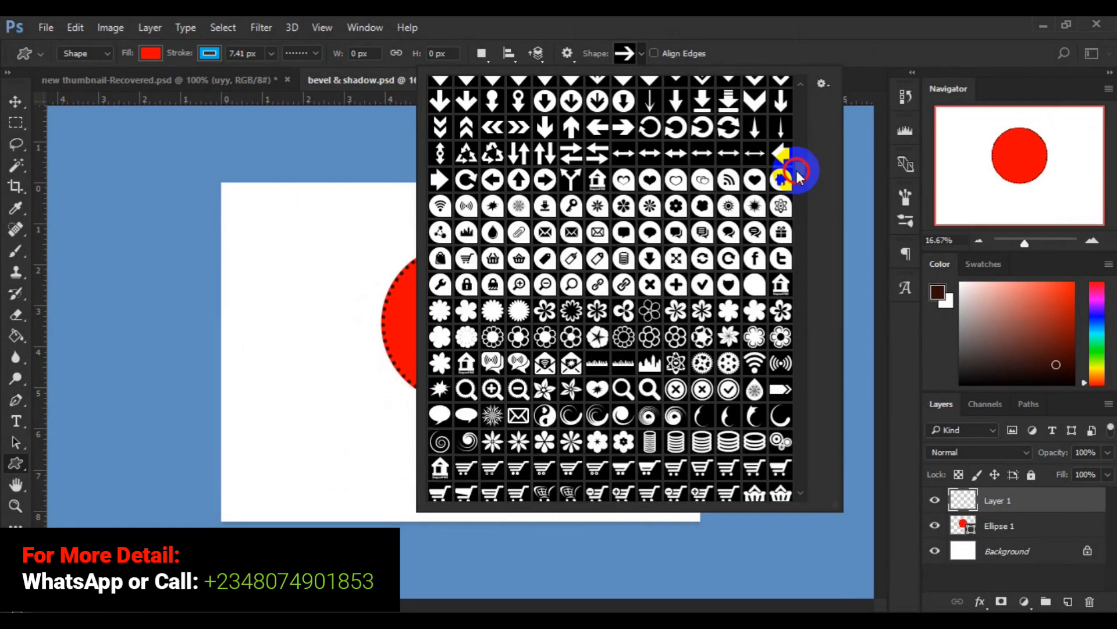
pyautogui.moveTo(798, 175); pyautogui.dragTo(800, 298)
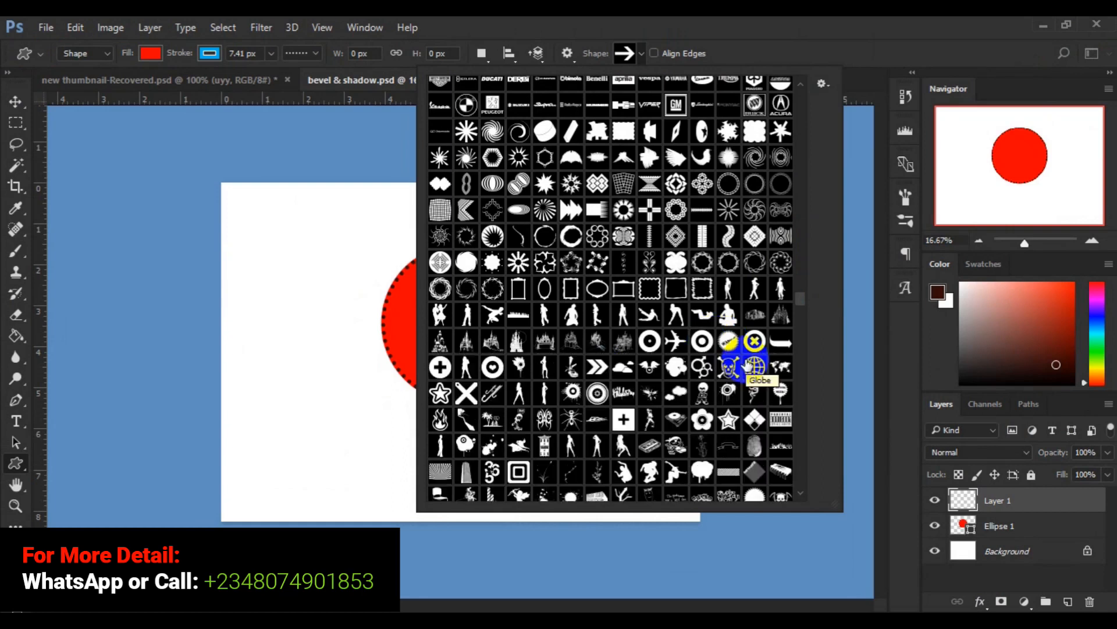
pyautogui.click(728, 366)
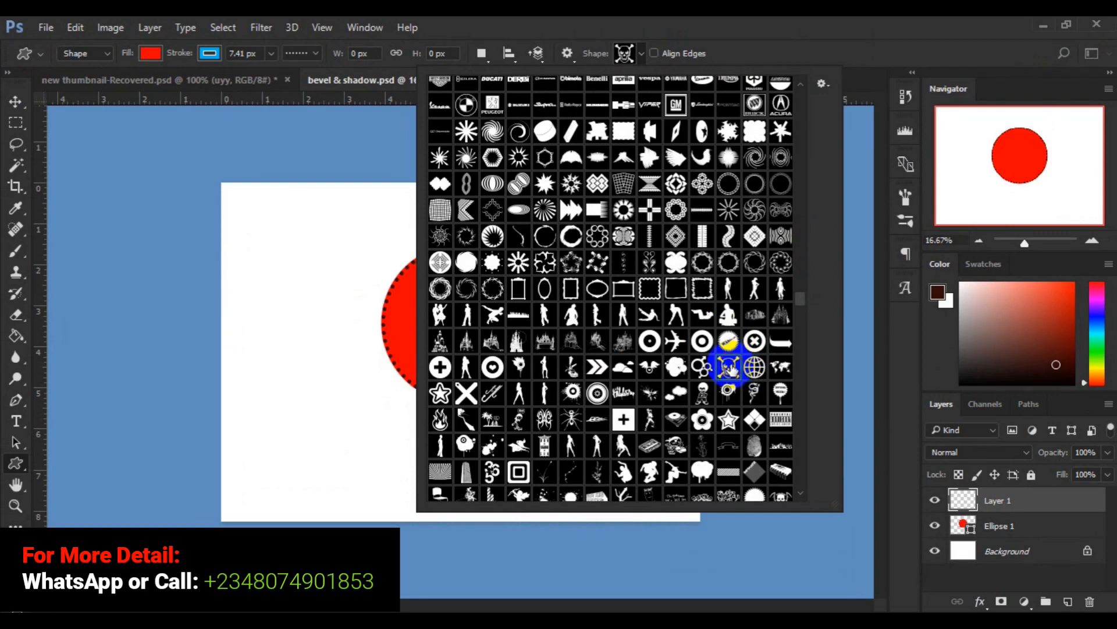
pyautogui.click(275, 289)
pyautogui.moveTo(275, 289); pyautogui.dragTo(319, 355)
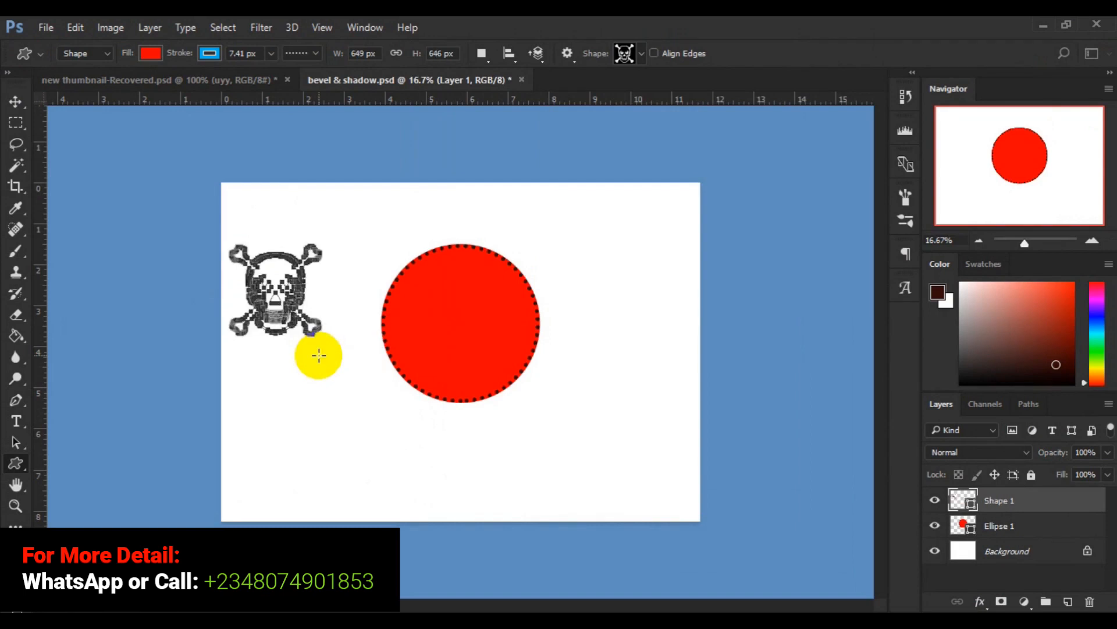
# - Select the skull and the circle together and align their vertical and horizontal centers
pyautogui.click(15, 101)
pyautogui.moveTo(271, 300); pyautogui.dragTo(399, 344)
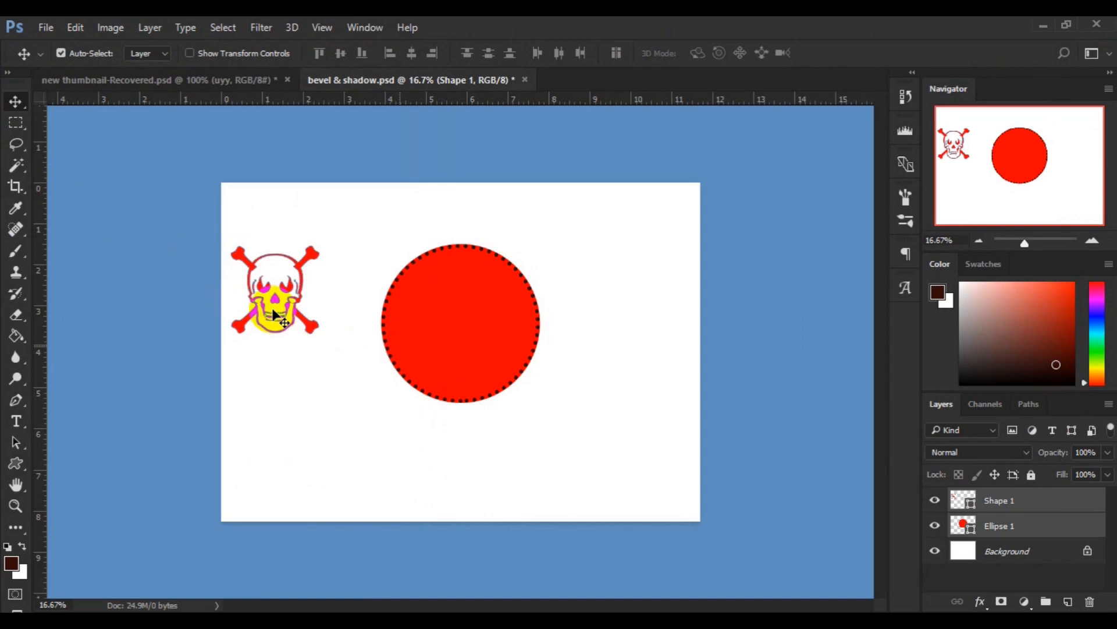
pyautogui.click(396, 168)
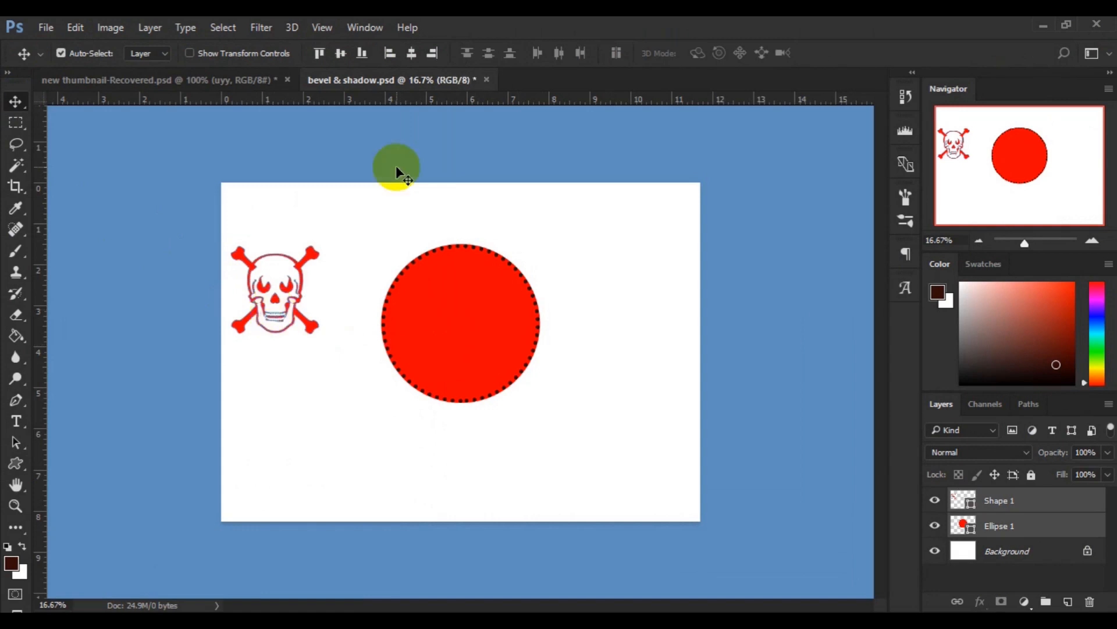
pyautogui.click(340, 53)
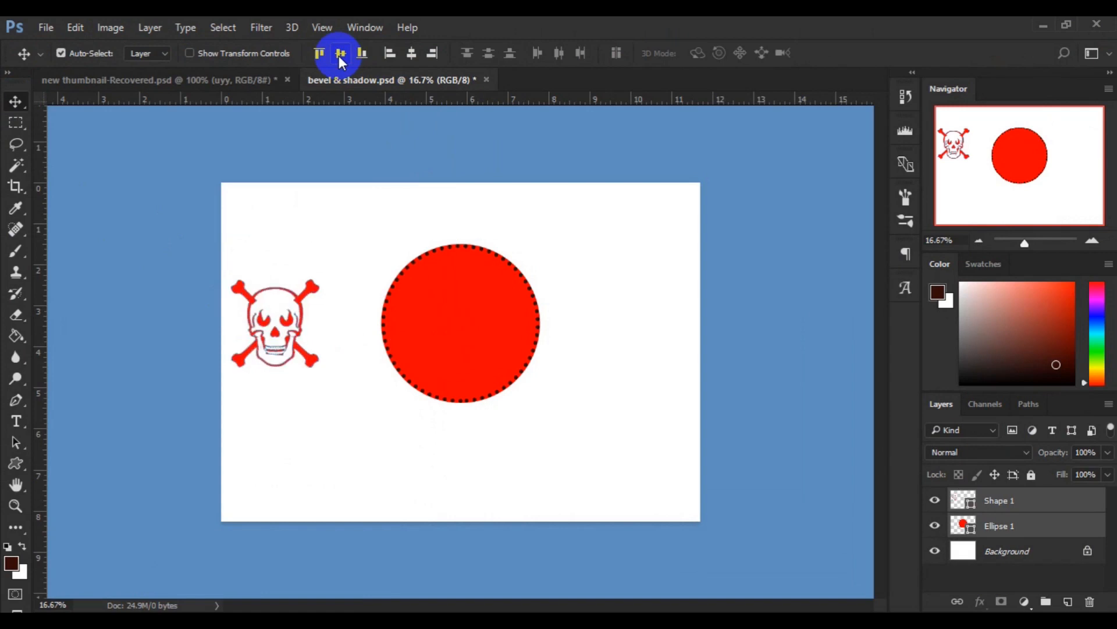
pyautogui.click(412, 54)
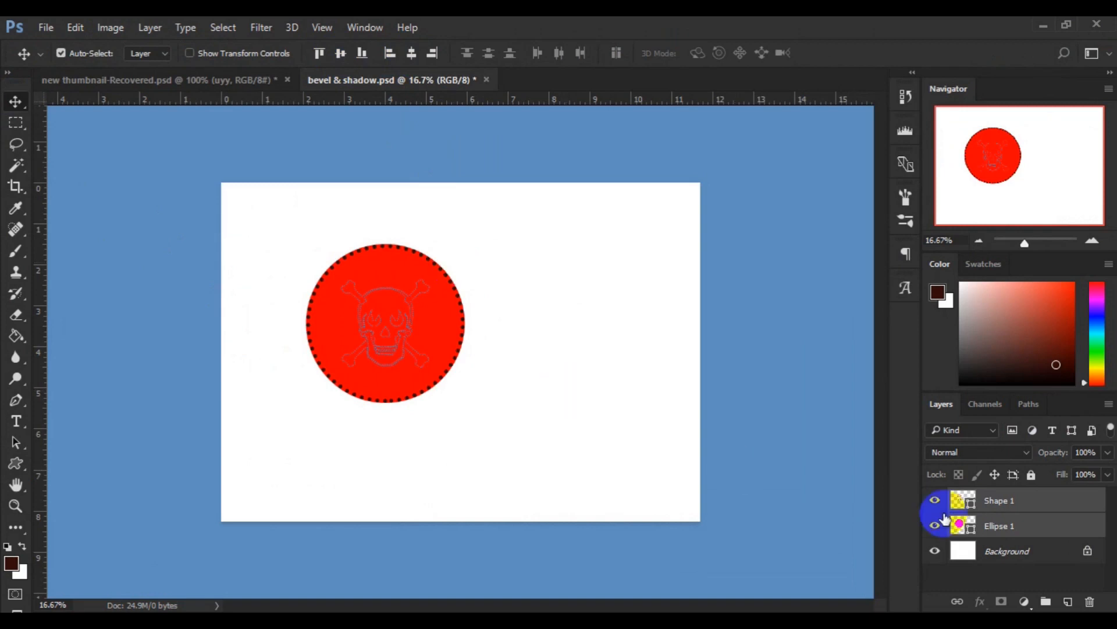
# - Set both the fill and the stroke of the skull and crossbones shape to white, then switch to the Move tool
pyautogui.click(1001, 511)
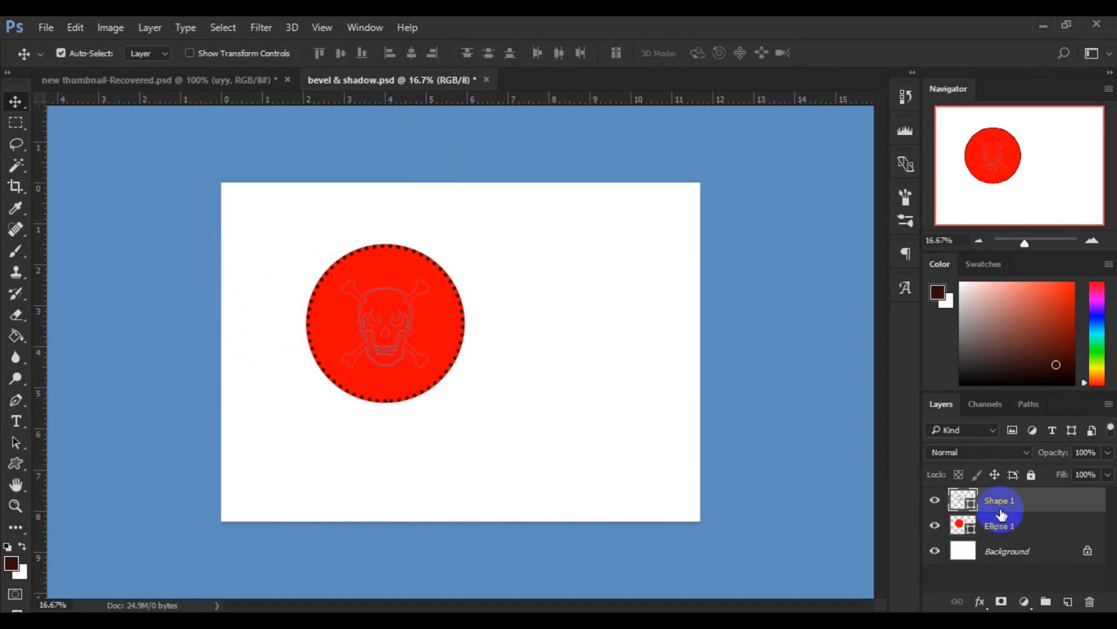
pyautogui.click(9, 467)
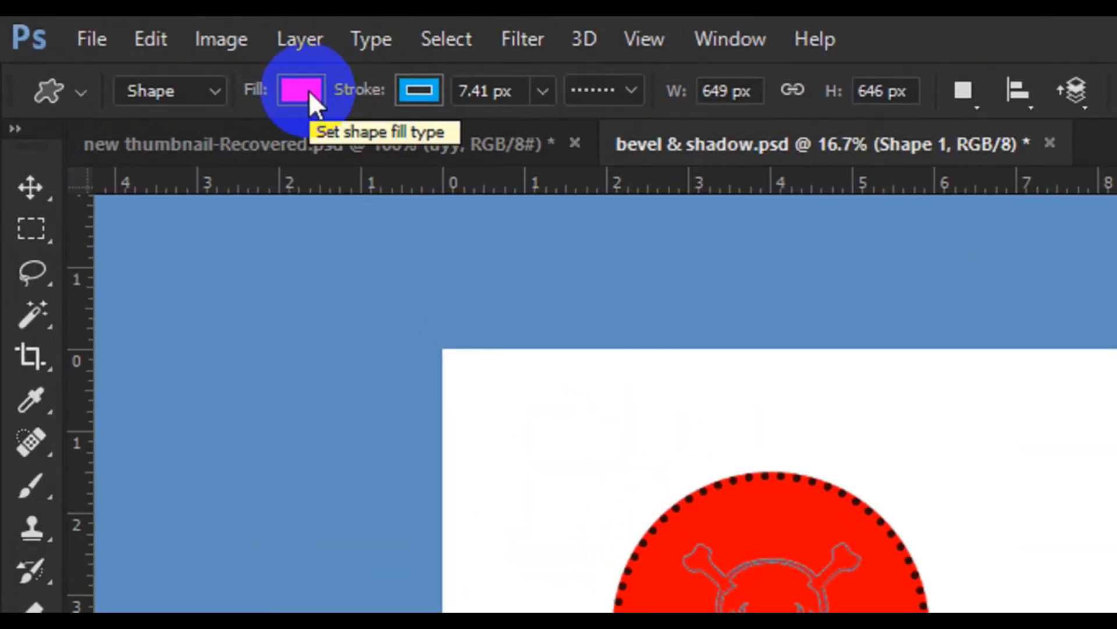
pyautogui.click(310, 92)
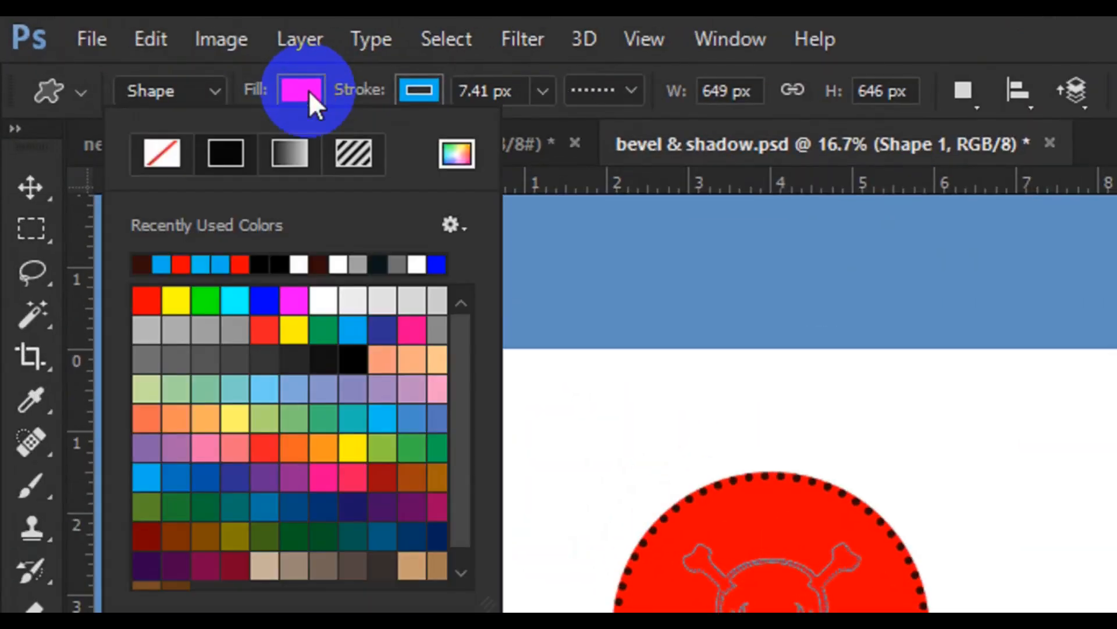
pyautogui.click(298, 263)
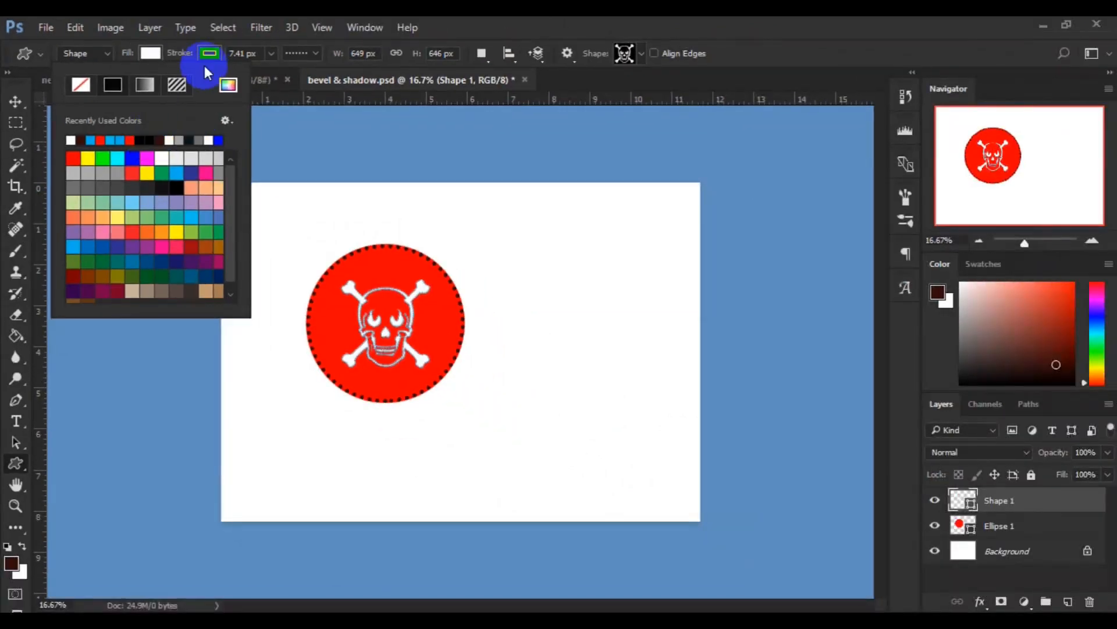
pyautogui.click(152, 54)
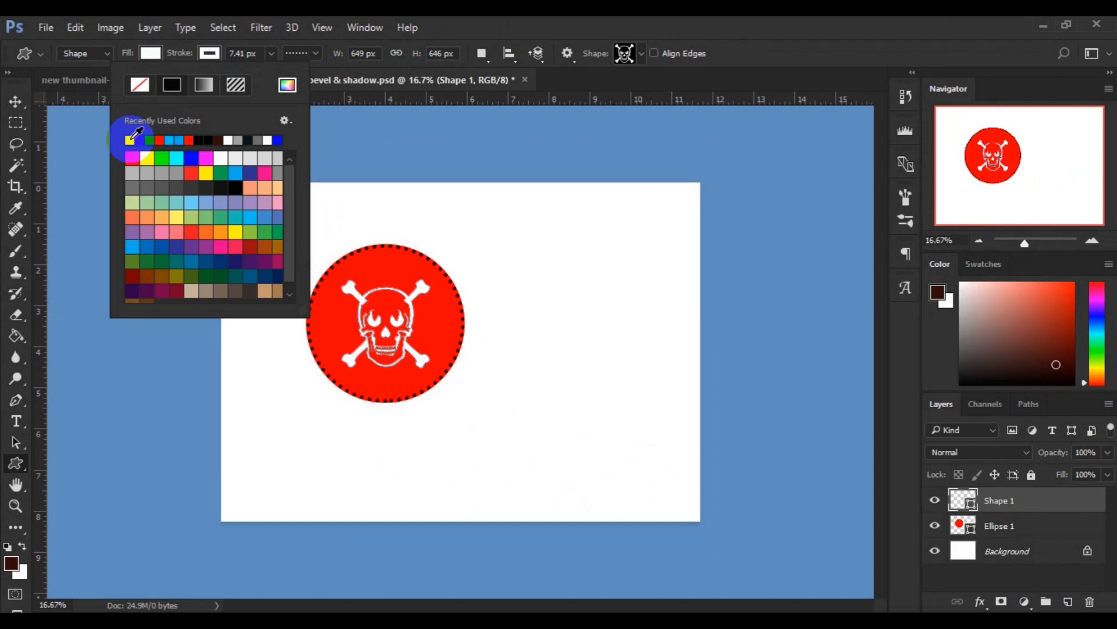
pyautogui.click(16, 116)
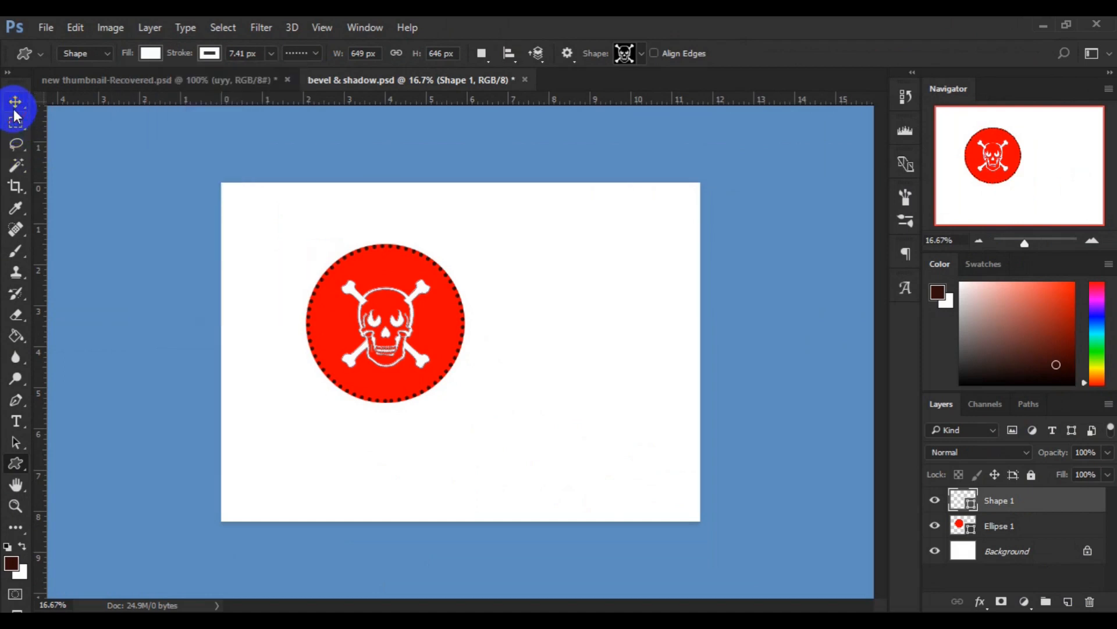
pyautogui.click(14, 110)
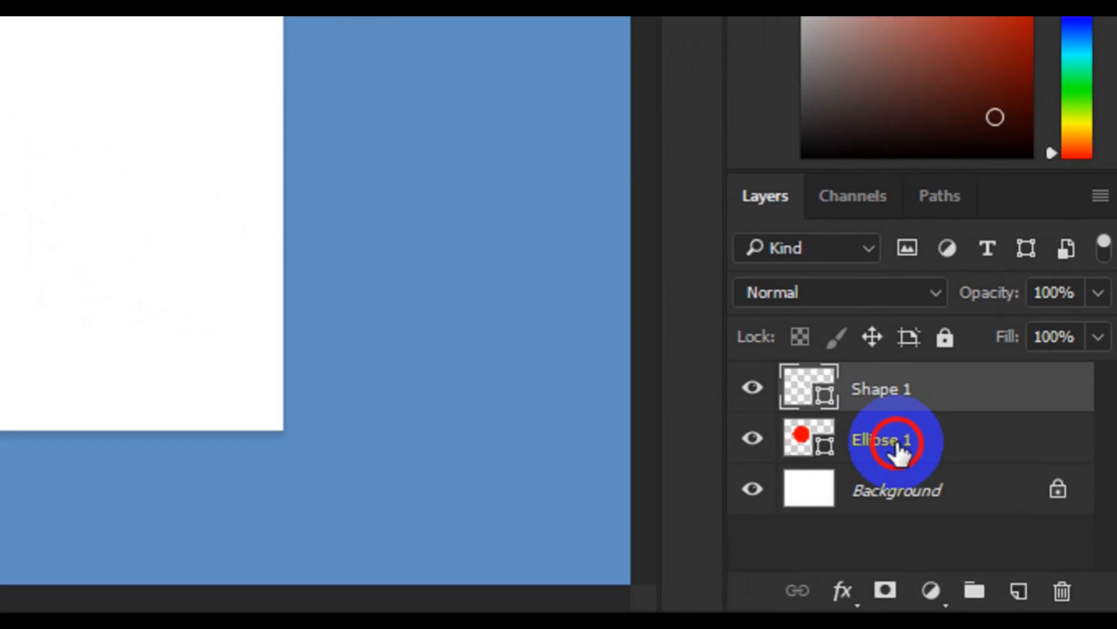
# - Put the skull shape and circle layers together into a new layer group
pyautogui.click(897, 444)
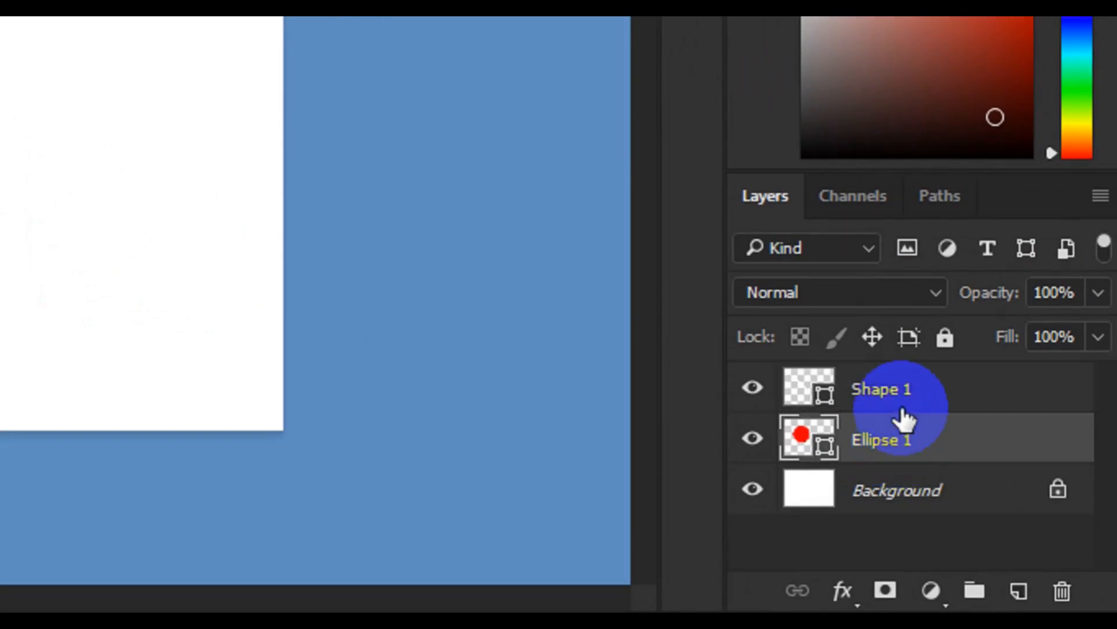
pyautogui.keyDown('ctrl'); pyautogui.click(898, 407); pyautogui.keyUp('ctrl')
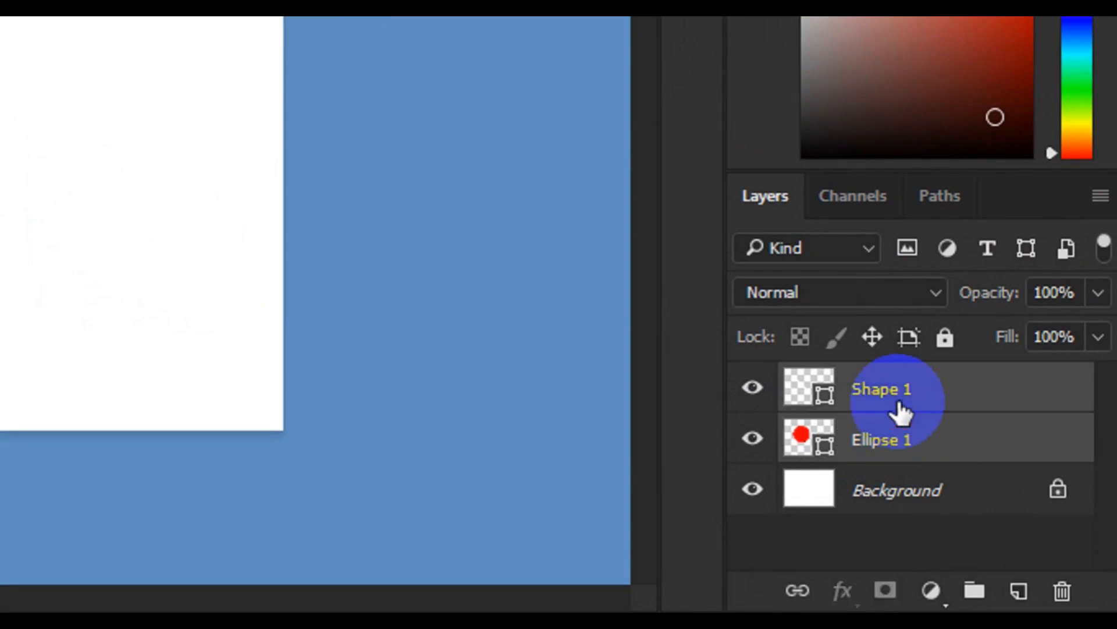
pyautogui.moveTo(898, 407); pyautogui.dragTo(970, 579)
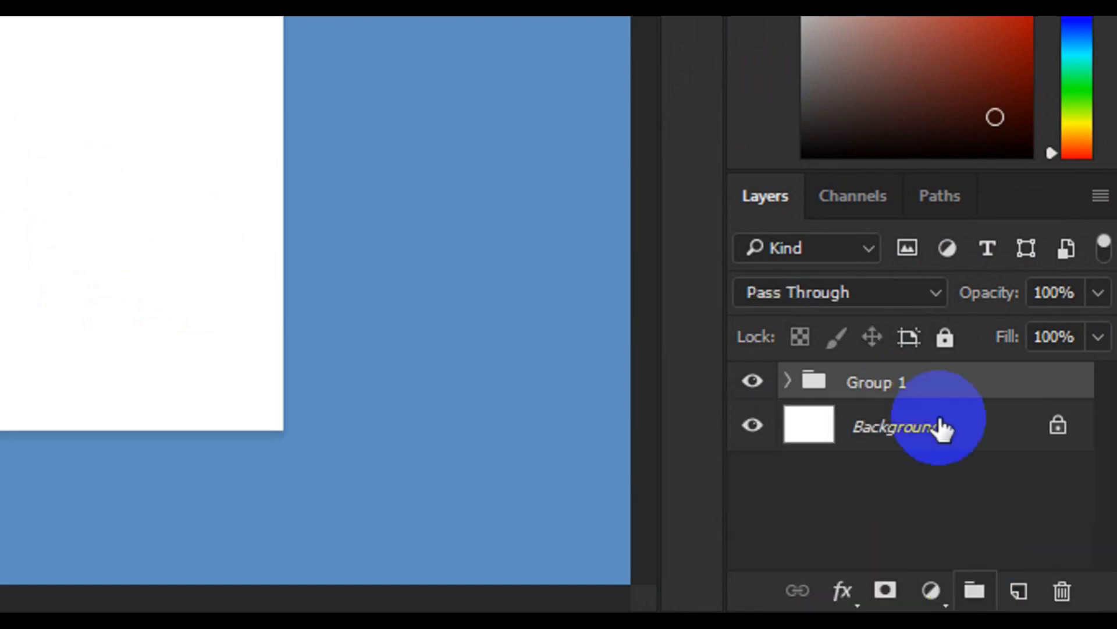
# - Rename the new layer group as "custom shape & circle"
pyautogui.doubleClick(885, 390)
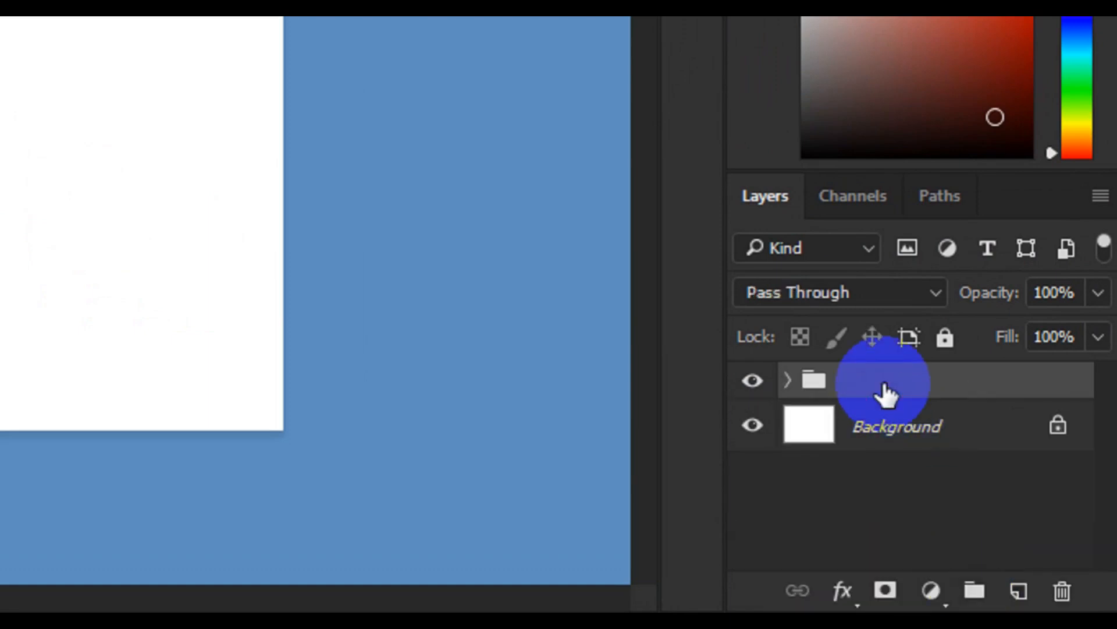
pyautogui.write('custo')
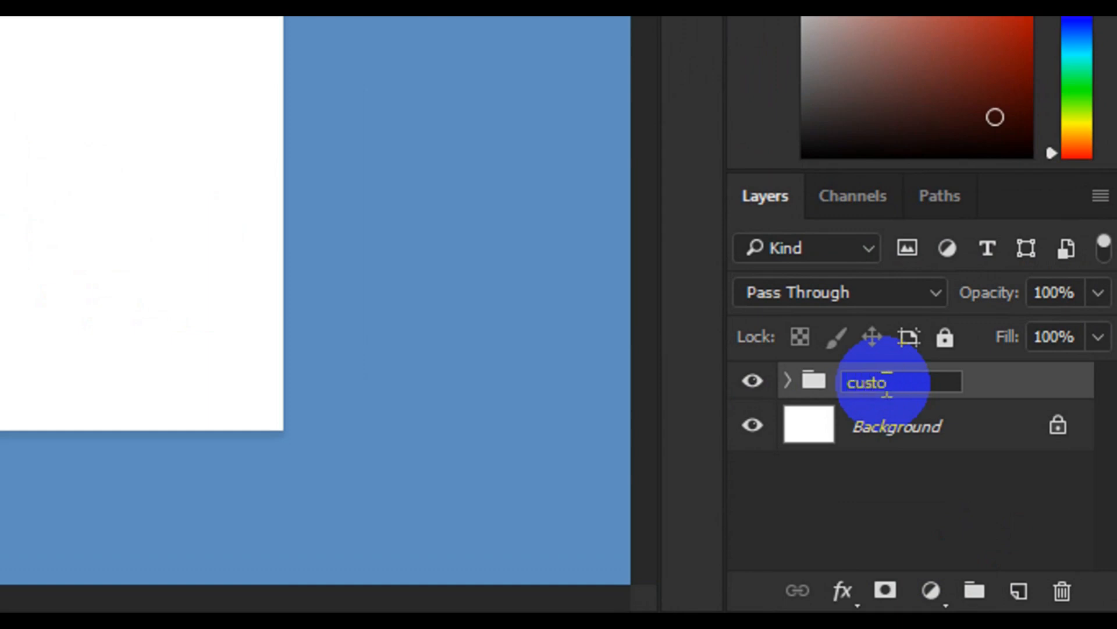
pyautogui.write('m shape ')
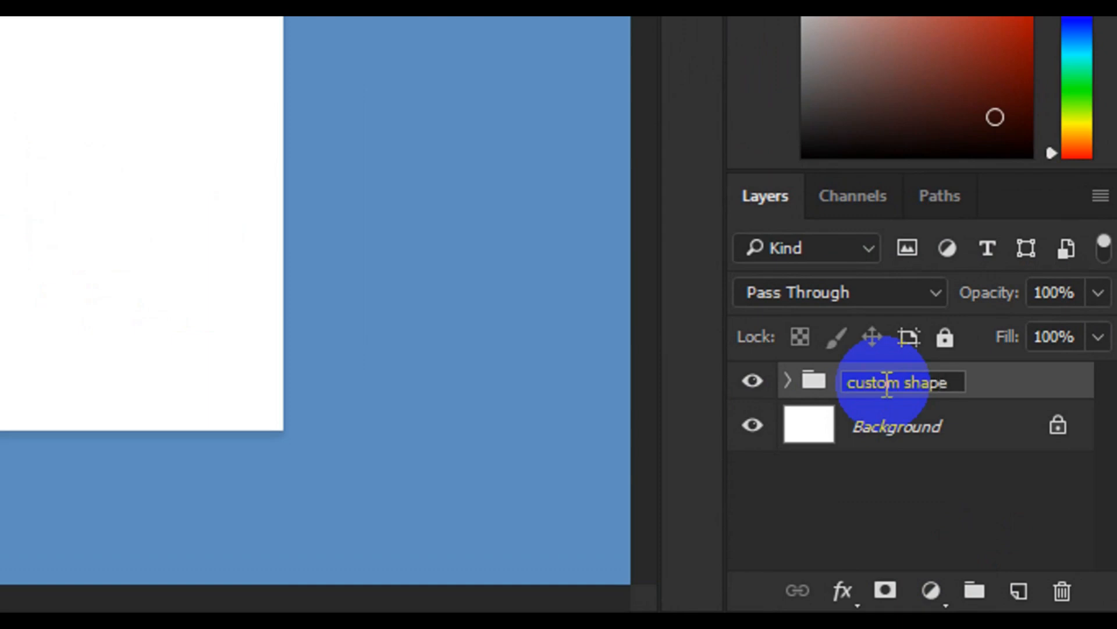
pyautogui.write('& circle')
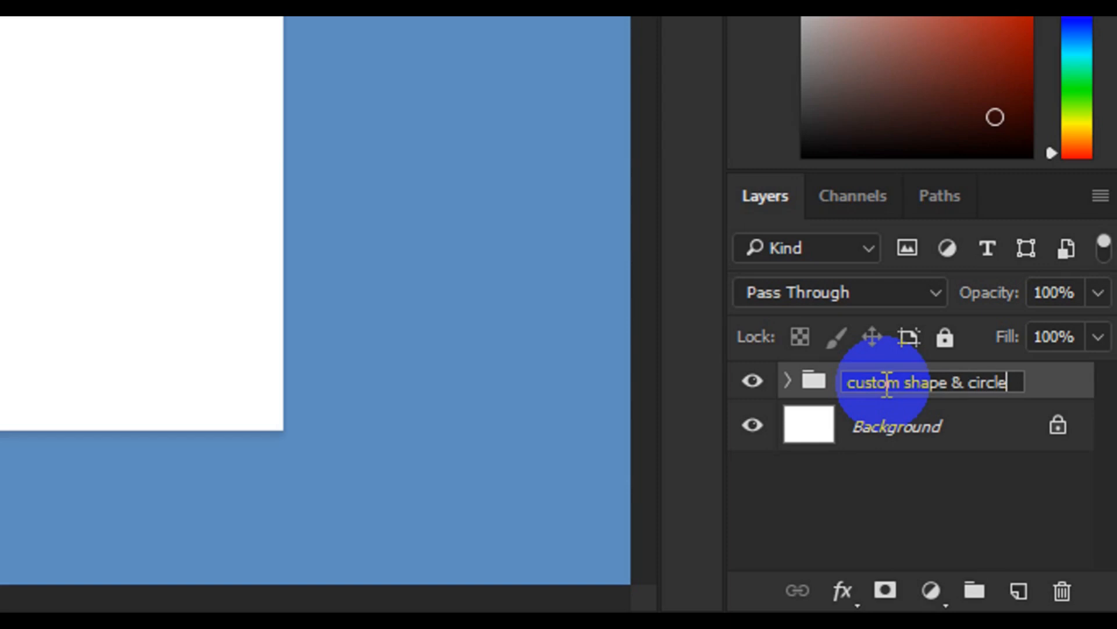
pyautogui.press('Return')
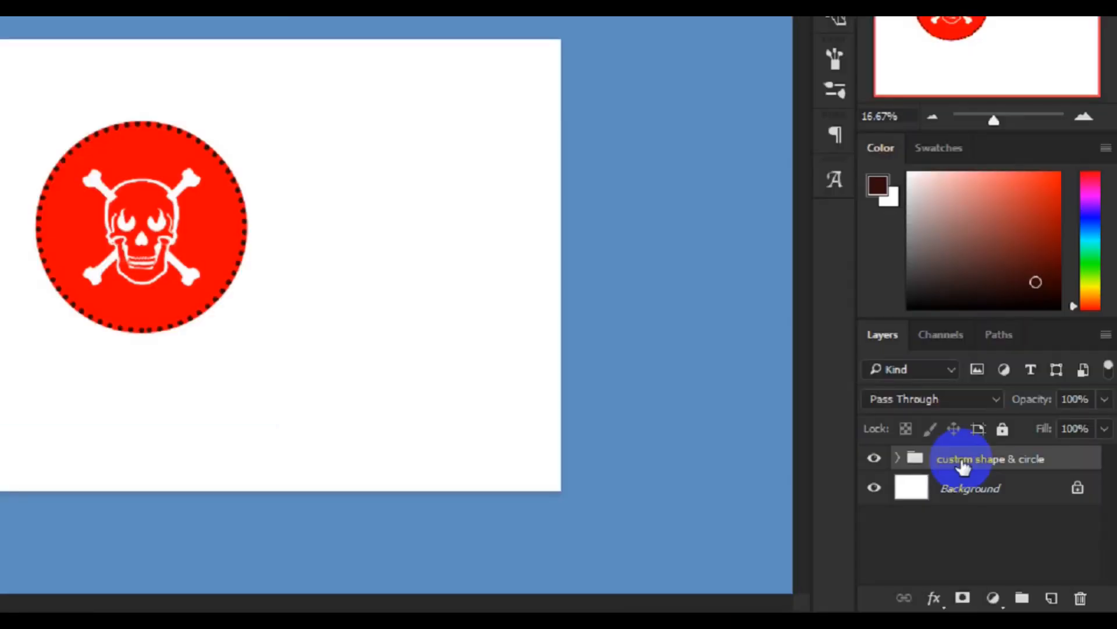
# - Select the whole canvas, align the custom shape & circle group to its horizontal and vertical centers, and deselect
pyautogui.press('ctrl')
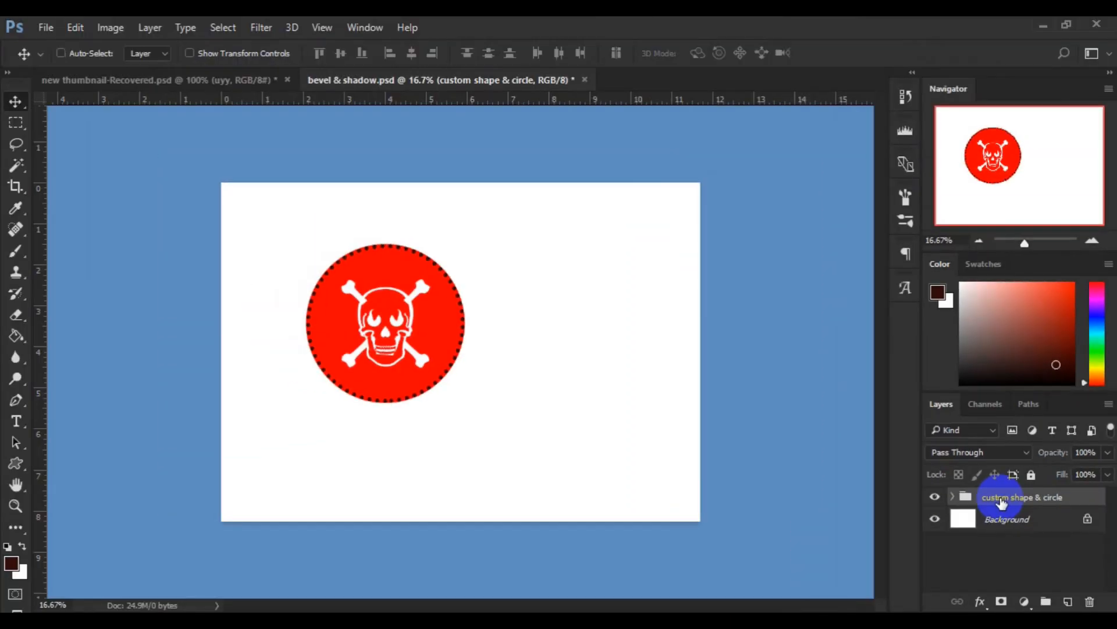
pyautogui.hotkey('ctrl', 'a')
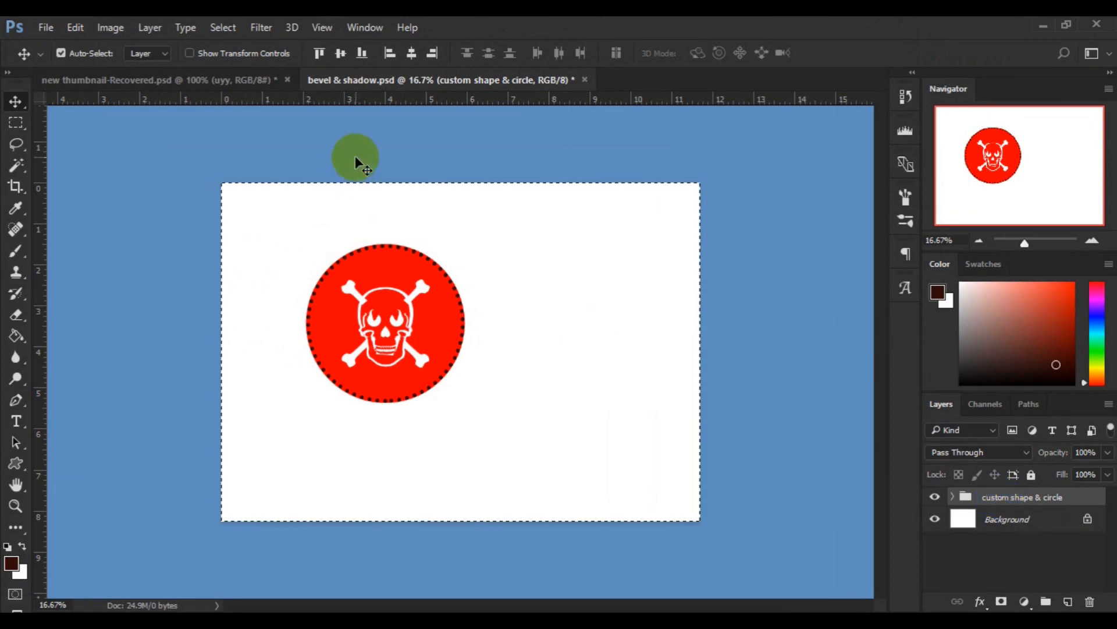
pyautogui.click(411, 54)
pyautogui.click(344, 56)
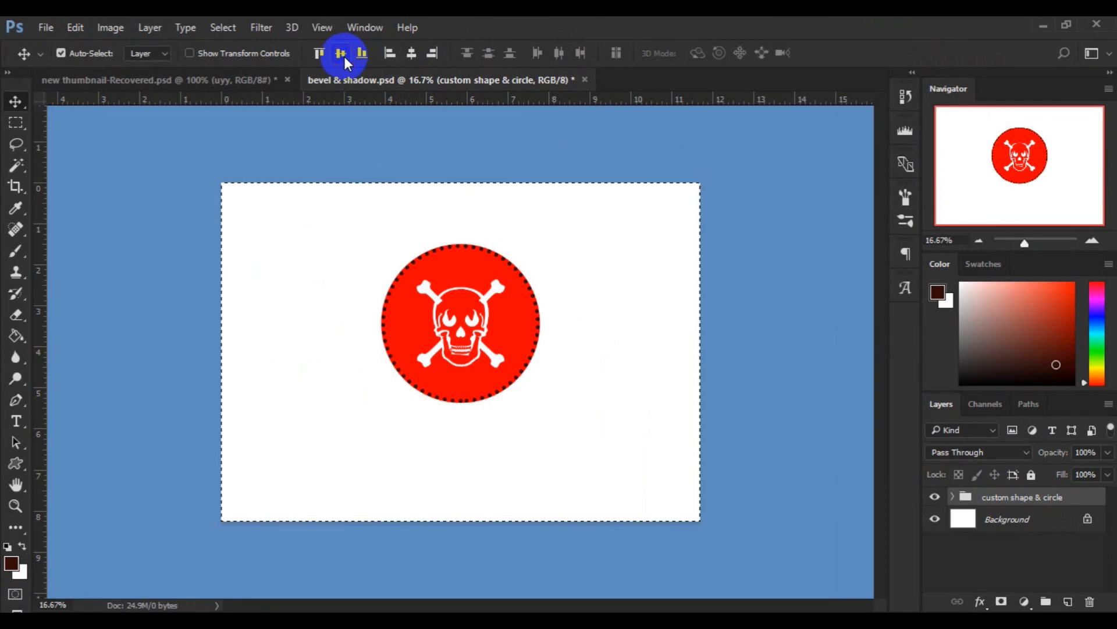
pyautogui.hotkey('ctrl', 'd')
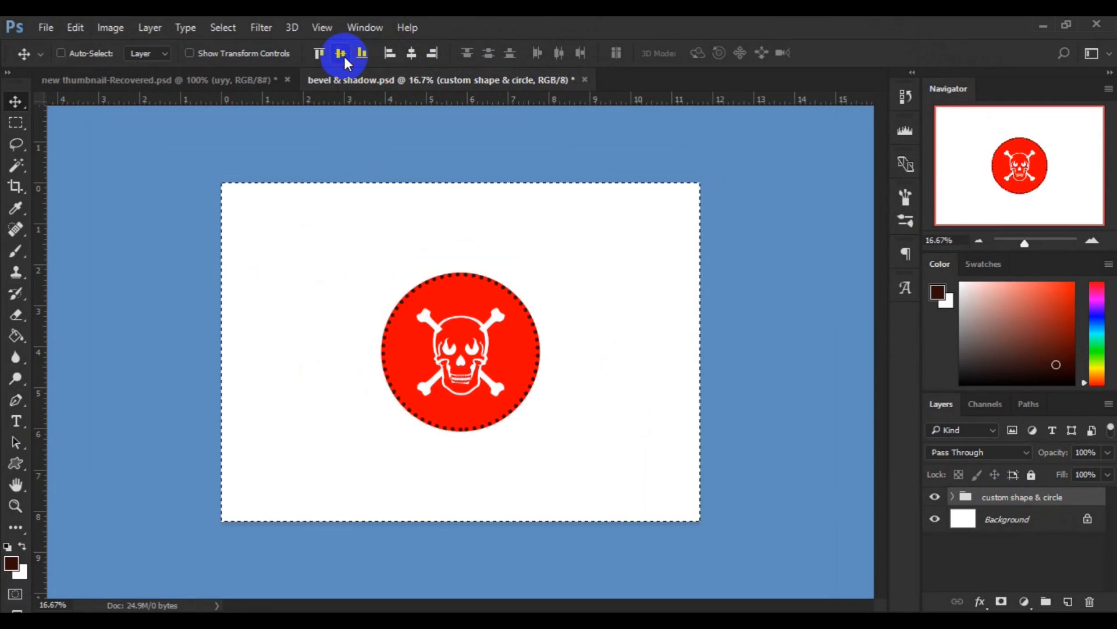